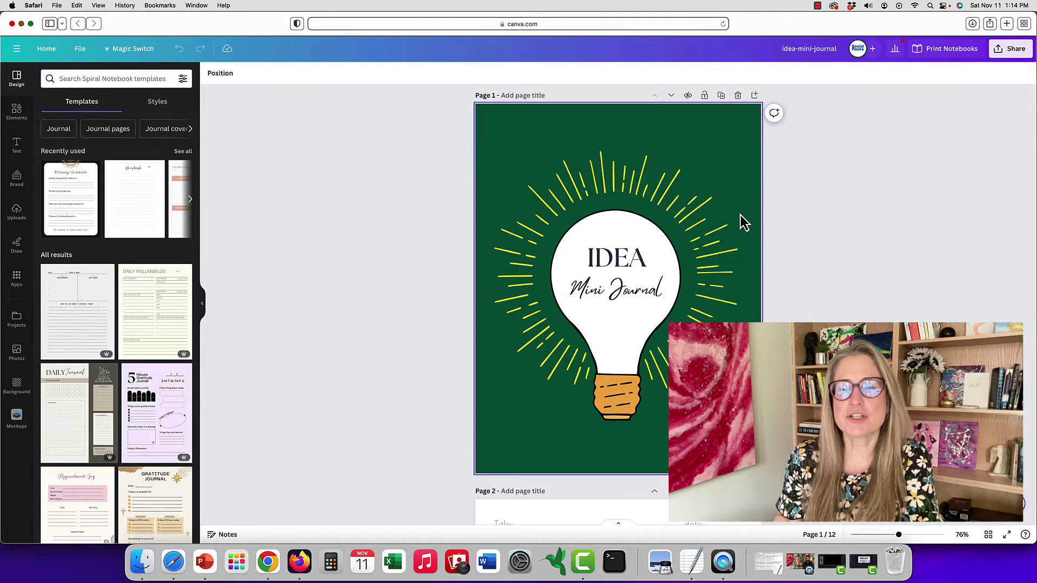
- Scroll through the Canva home page to review the available designs
{"action": "scroll", "coordinate": [741, 215], "scroll_direction": "down", "scroll_amount": 5}
{"action": "scroll", "coordinate": [740, 215], "scroll_direction": "down", "scroll_amount": 15}
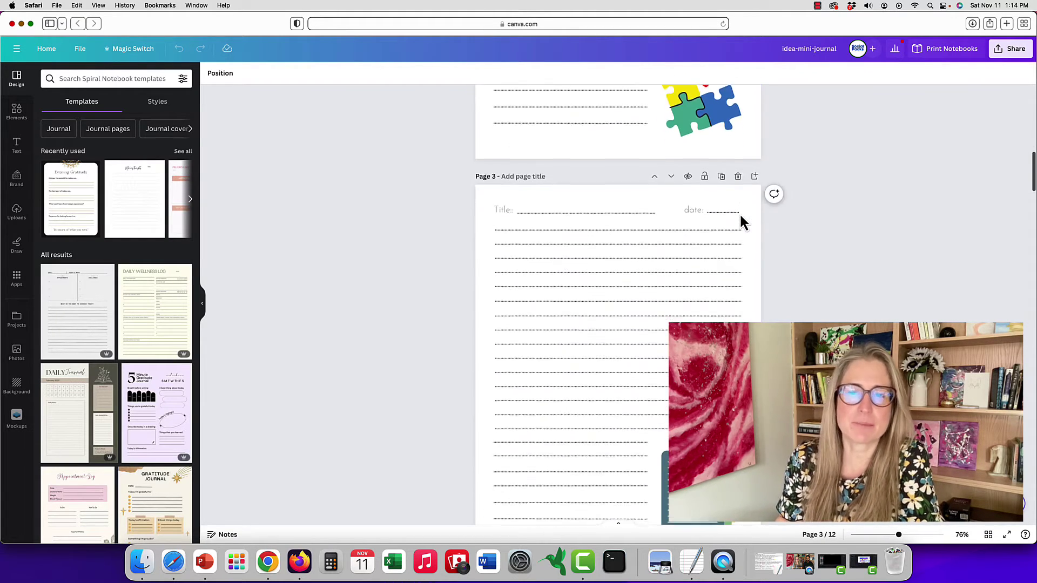
{"action": "scroll", "coordinate": [740, 215], "scroll_direction": "up", "scroll_amount": 20}
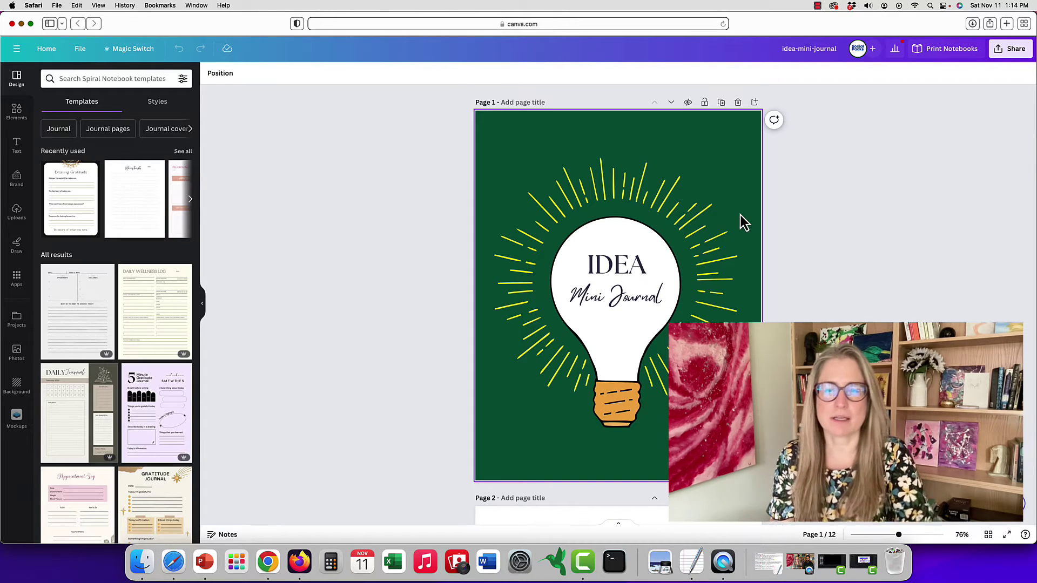
{"action": "scroll", "coordinate": [741, 221], "scroll_direction": "down", "scroll_amount": 20}
{"action": "scroll", "coordinate": [741, 221], "scroll_direction": "down", "scroll_amount": 20}
{"action": "scroll", "coordinate": [741, 222], "scroll_direction": "down", "scroll_amount": 10}
{"action": "scroll", "coordinate": [742, 221], "scroll_direction": "up", "scroll_amount": 12}
{"action": "scroll", "coordinate": [741, 222], "scroll_direction": "up", "scroll_amount": 20}
{"action": "scroll", "coordinate": [742, 221], "scroll_direction": "up", "scroll_amount": 5}
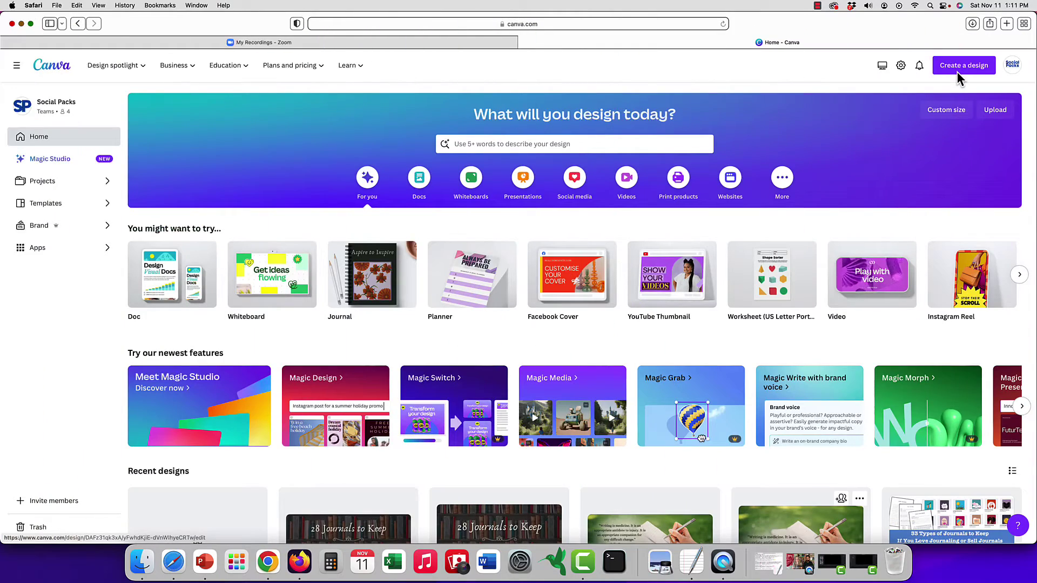
- Search 'journal' and create a blank 8.5 × 11 in Journal design
{"action": "left_click", "coordinate": [957, 71]}
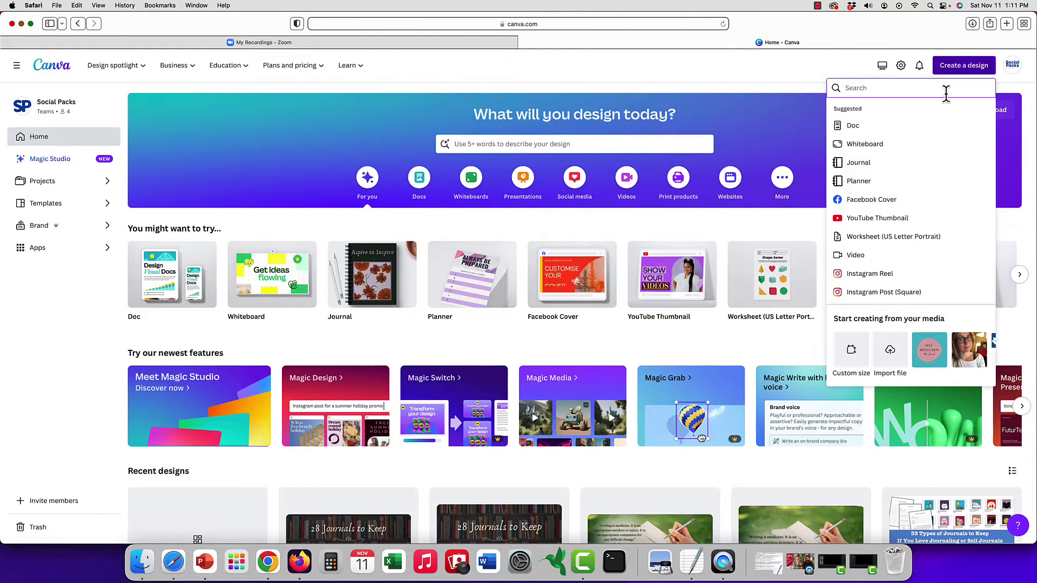
{"action": "type", "text": "journl"}
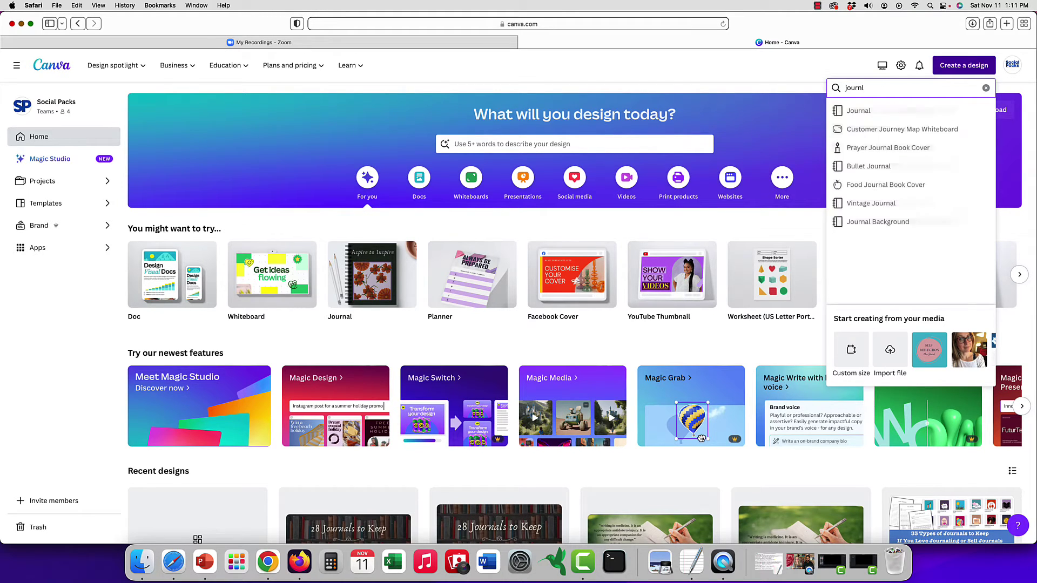
{"action": "key", "text": "BackSpace"}
{"action": "type", "text": "a"}
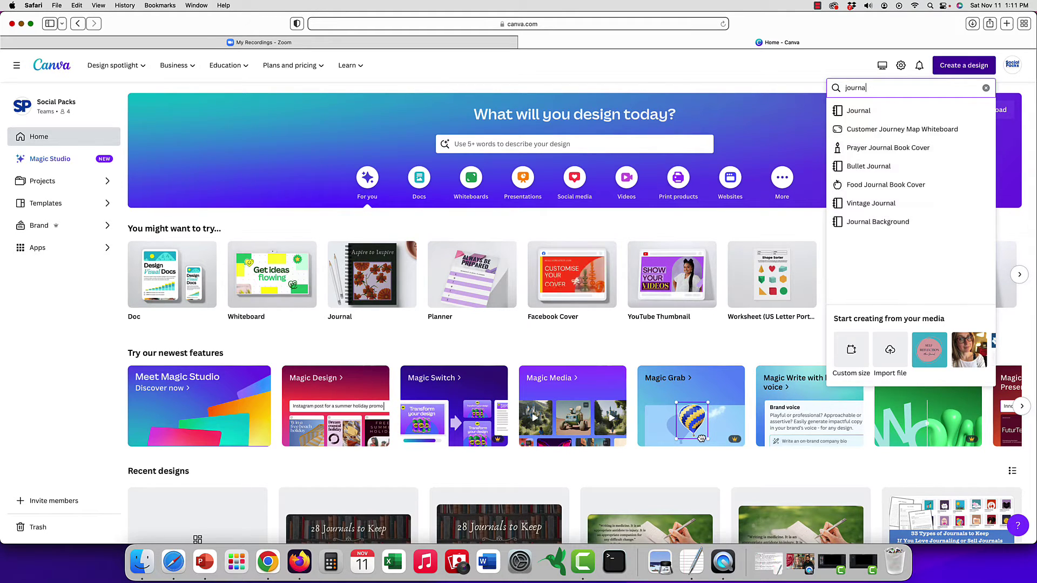
{"action": "left_click", "coordinate": [931, 109]}
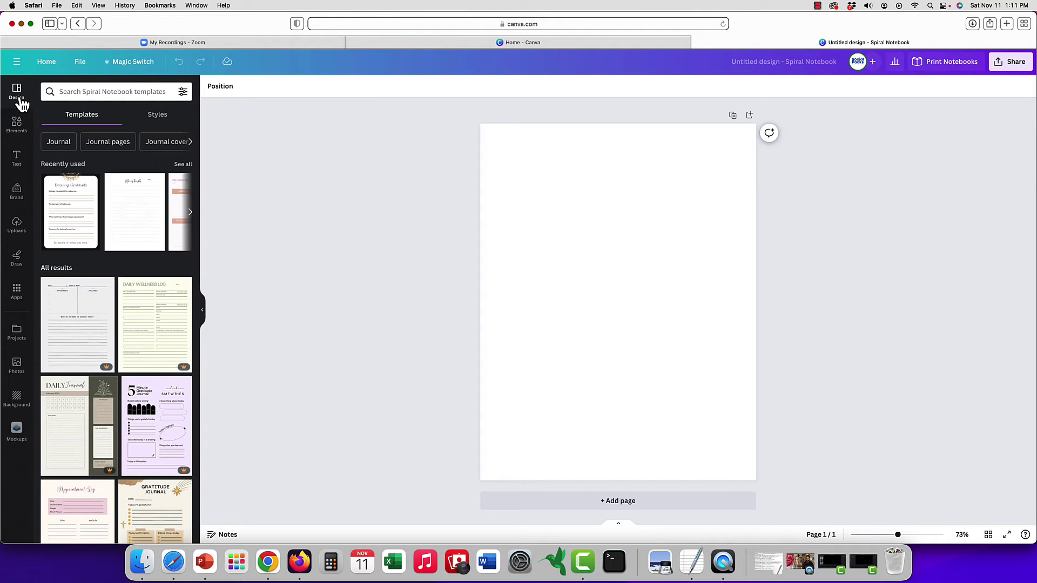
{"action": "scroll", "coordinate": [105, 332], "scroll_direction": "down", "scroll_amount": 3}
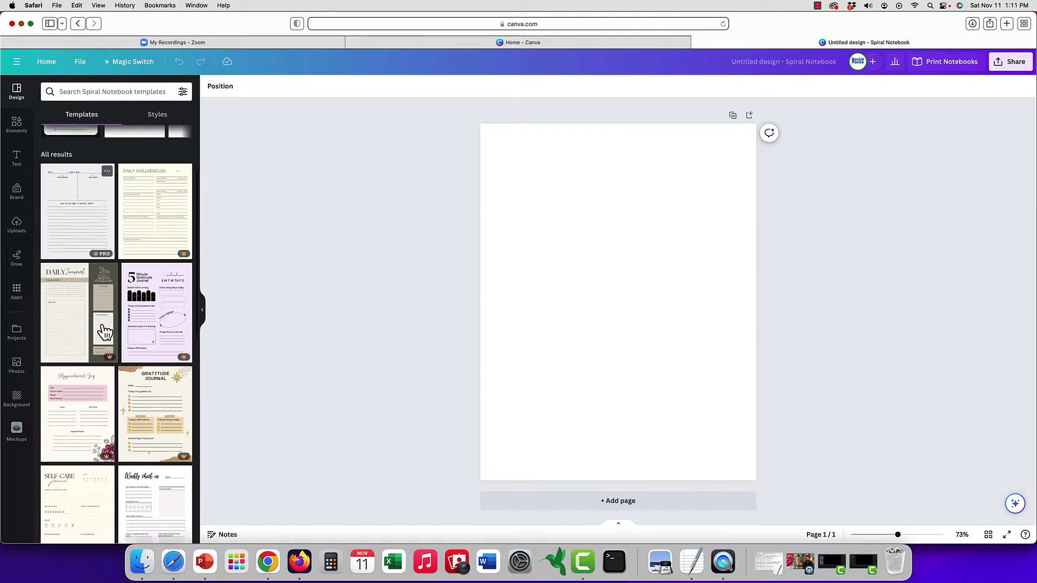
{"action": "scroll", "coordinate": [102, 331], "scroll_direction": "up", "scroll_amount": 5}
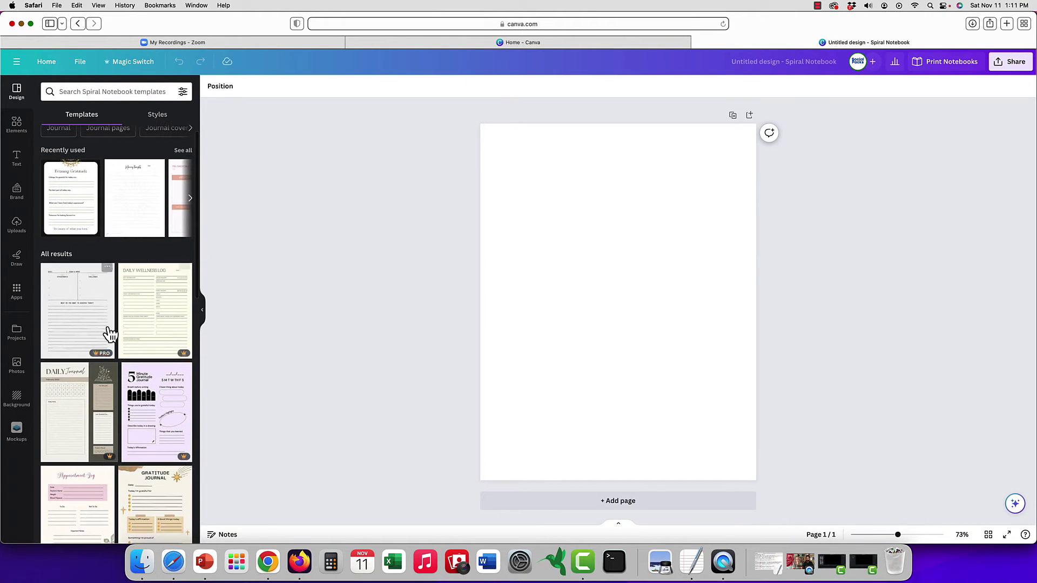
{"action": "scroll", "coordinate": [111, 326], "scroll_direction": "down", "scroll_amount": 2}
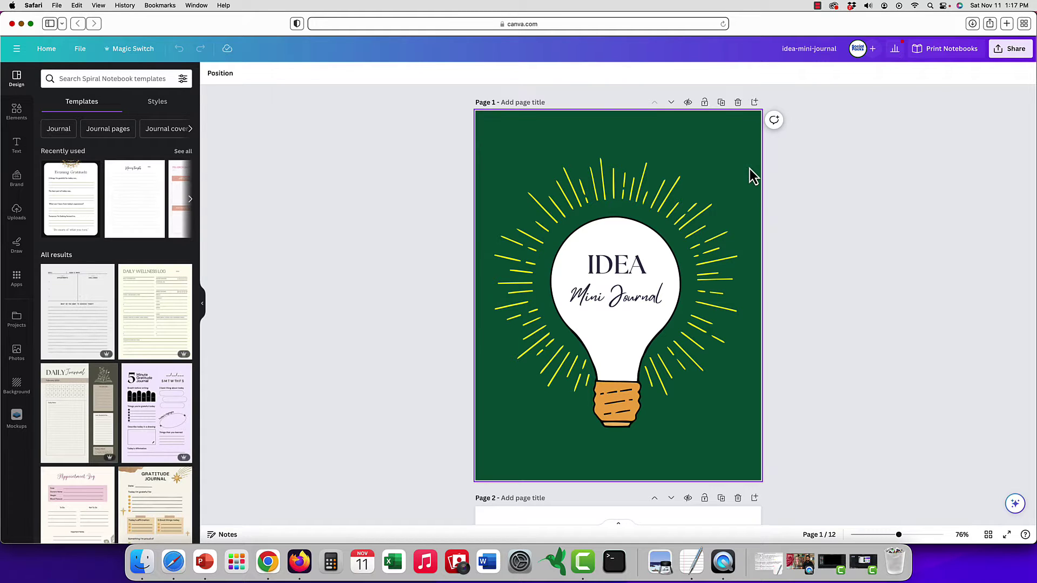
{"action": "left_click", "coordinate": [992, 537]}
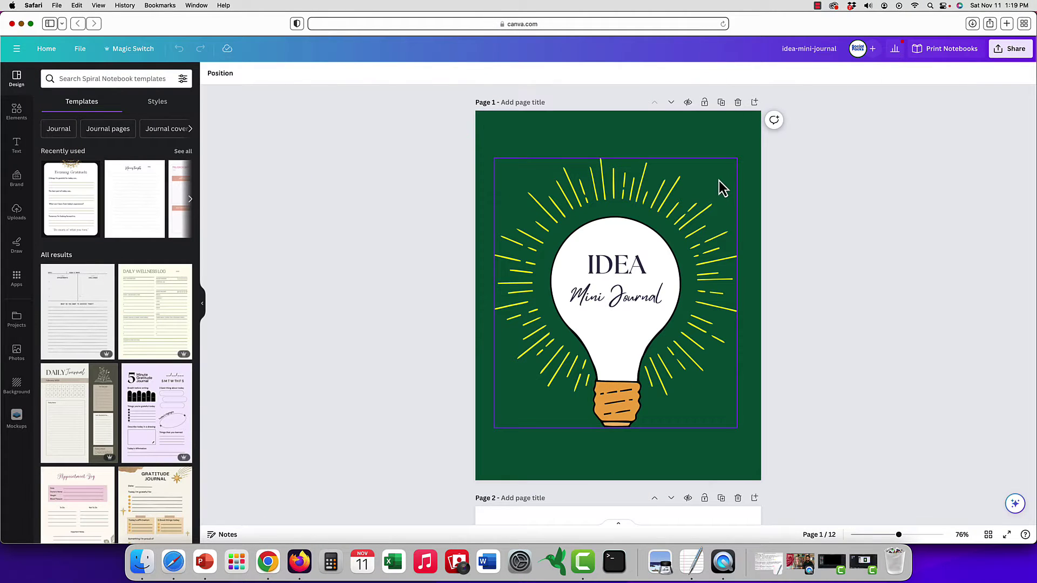
{"action": "scroll", "coordinate": [722, 153], "scroll_direction": "down", "scroll_amount": 1}
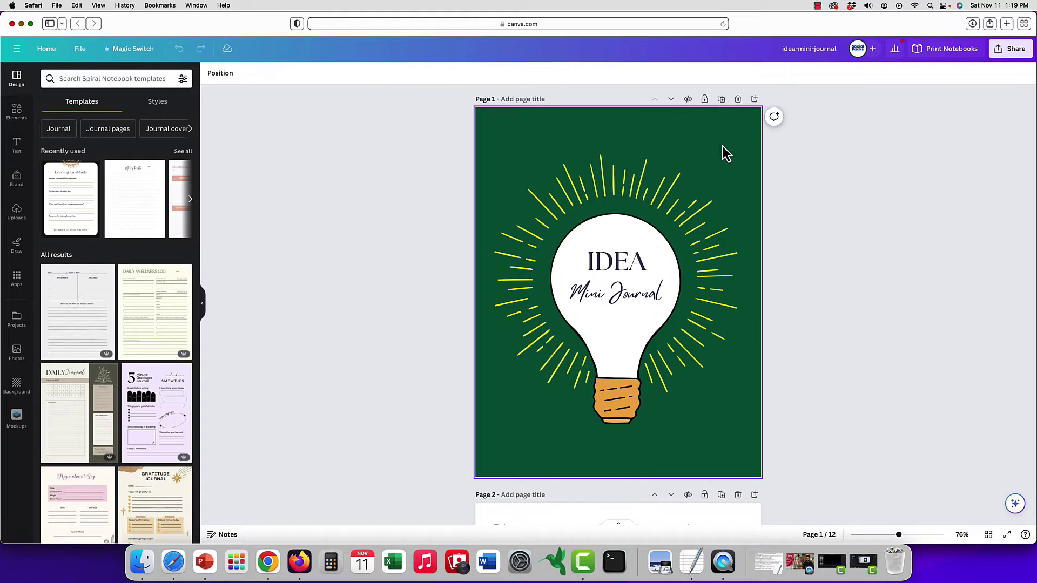
- Select the cover's green background and show its Position panel's Layers list
{"action": "left_click", "coordinate": [722, 150]}
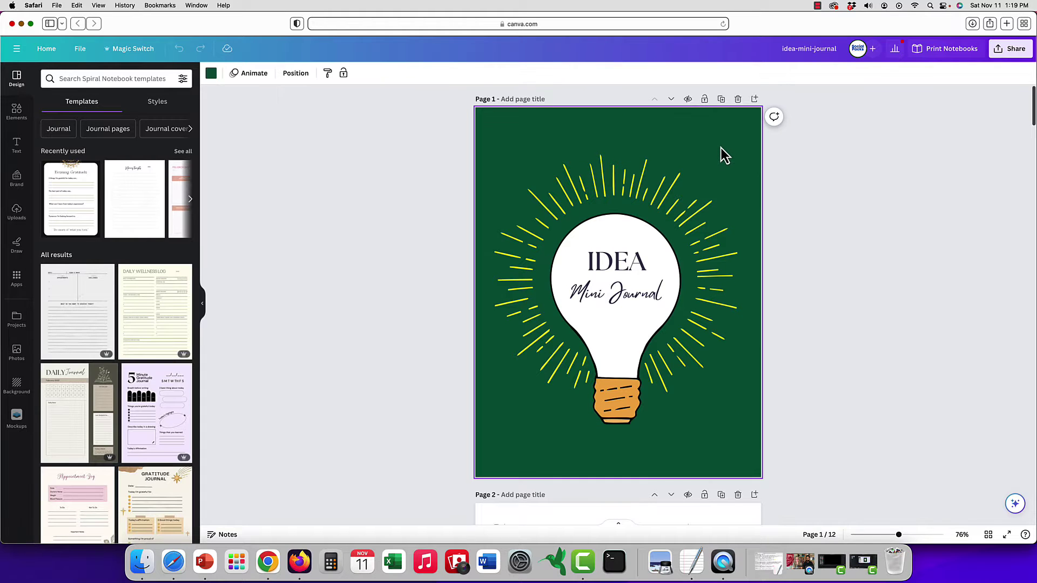
{"action": "left_click", "coordinate": [297, 74]}
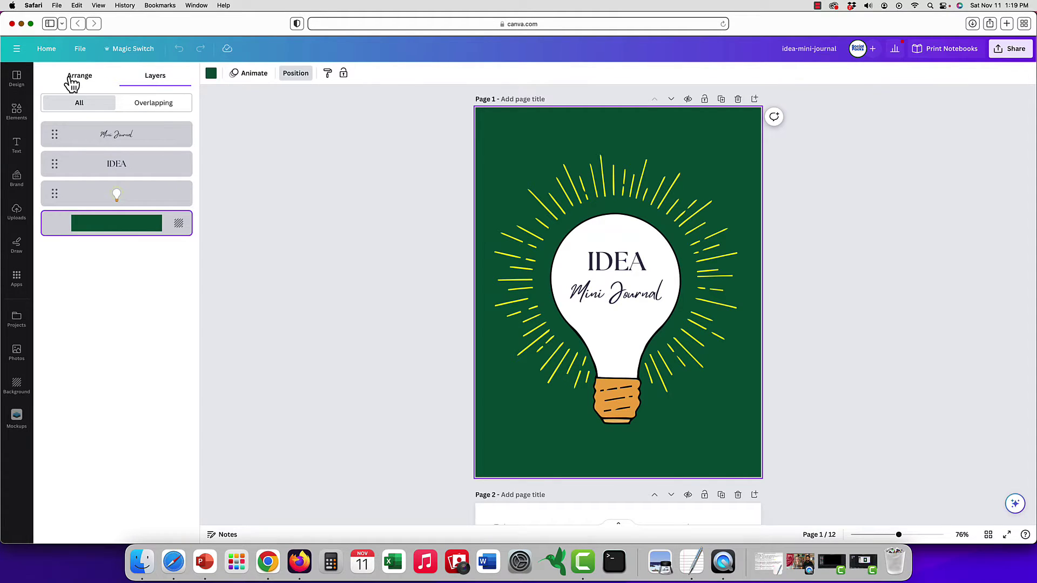
{"action": "left_click", "coordinate": [93, 81]}
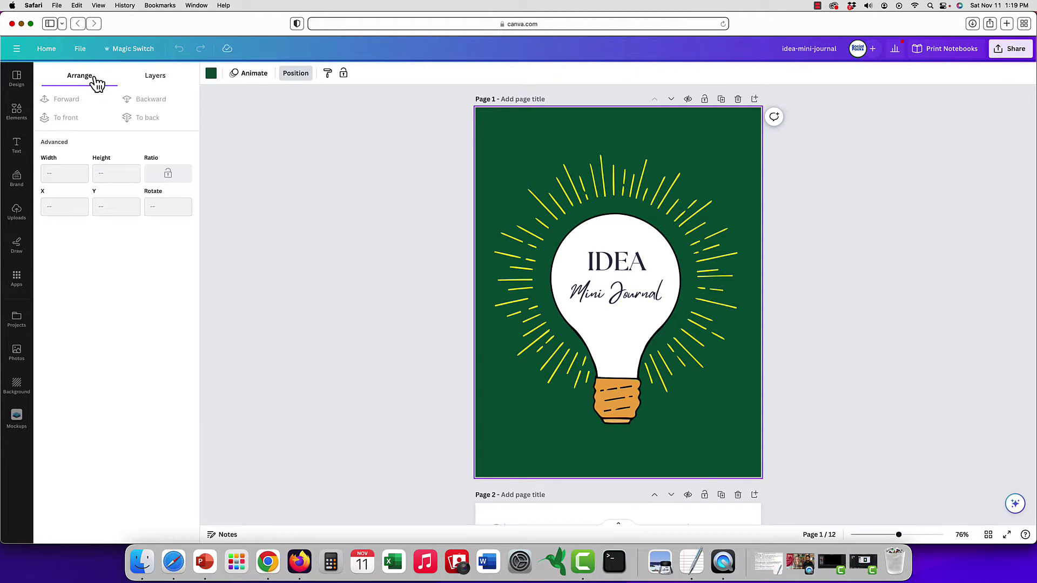
{"action": "left_click", "coordinate": [153, 80]}
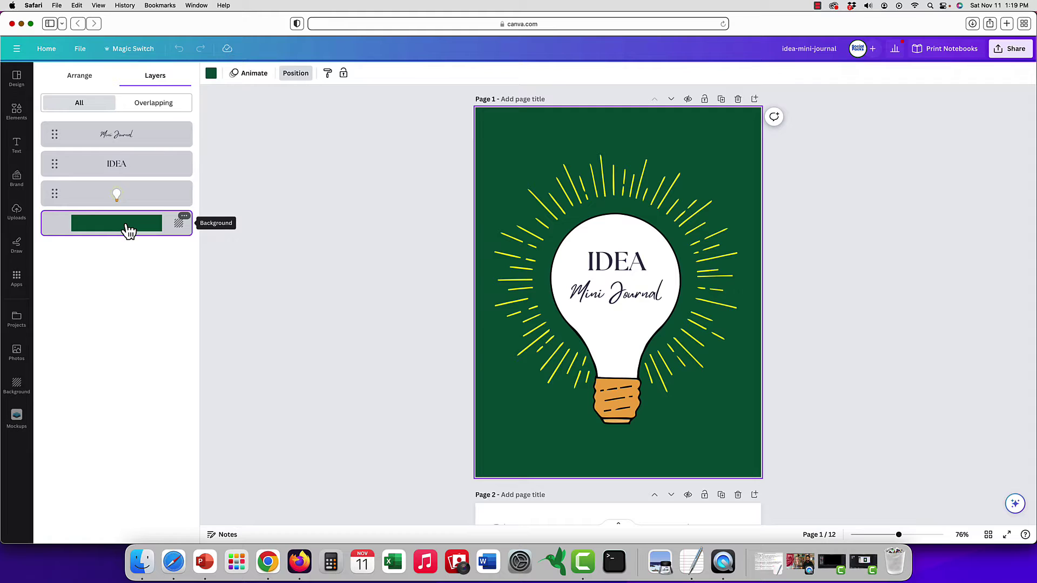
- Select the lightbulb, IDEA and Mini Journal layers in turn from the list
{"action": "left_click", "coordinate": [119, 198]}
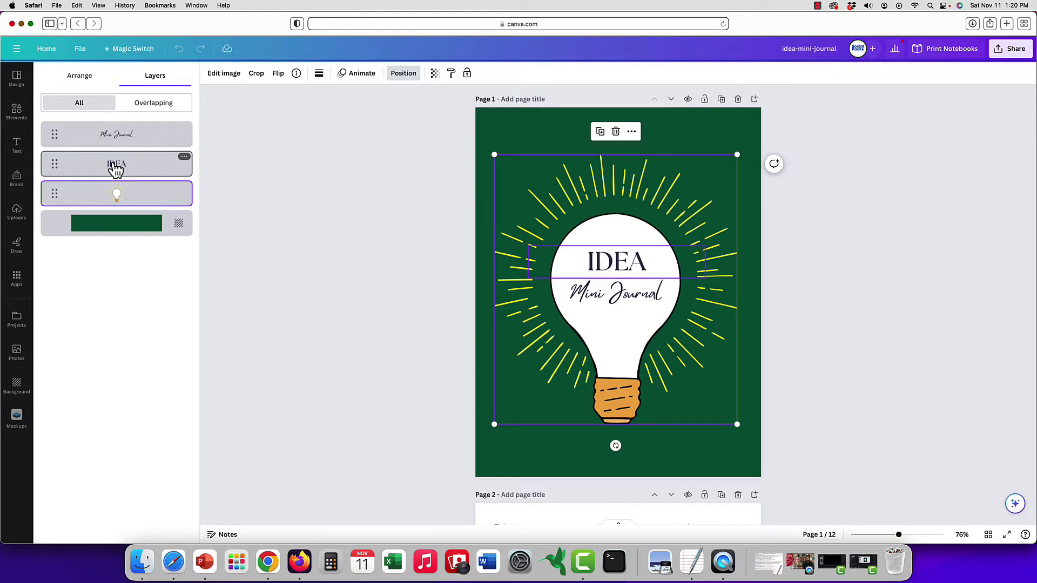
{"action": "left_click", "coordinate": [116, 169]}
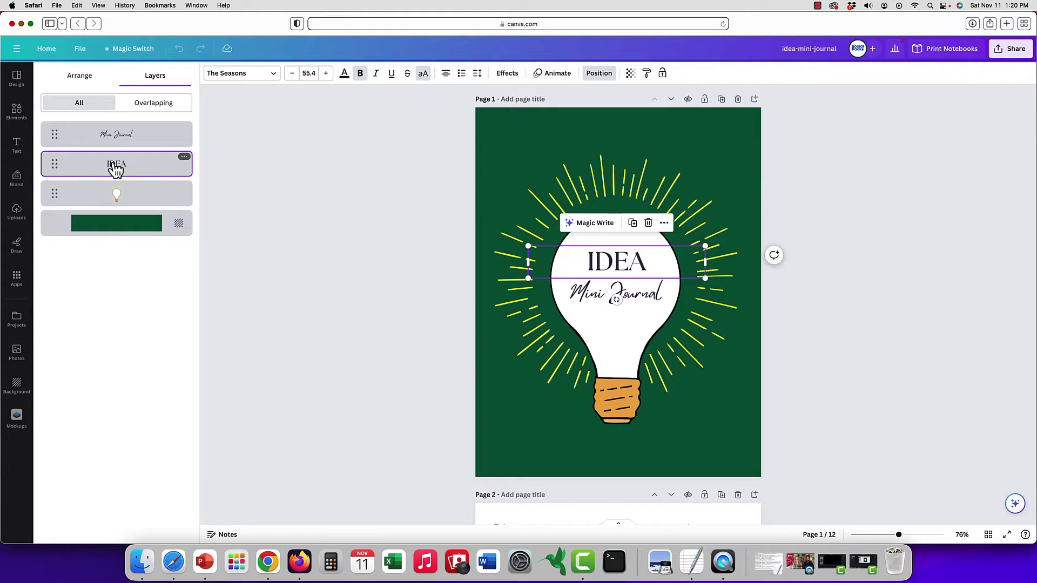
{"action": "left_click", "coordinate": [114, 140]}
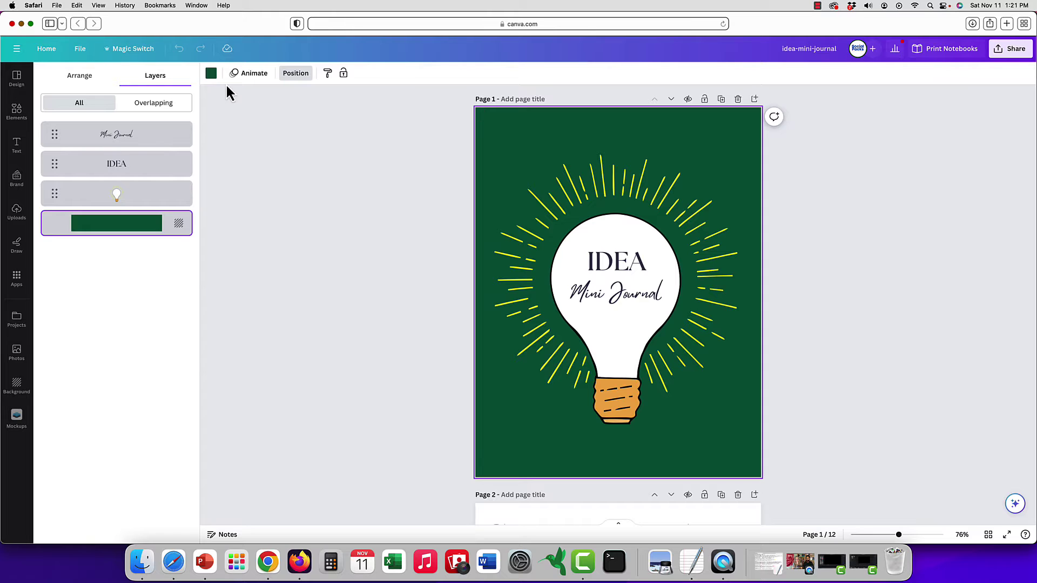
- View the background colour palette, then select the lightbulb illustration on the cover
{"action": "left_click", "coordinate": [211, 75]}
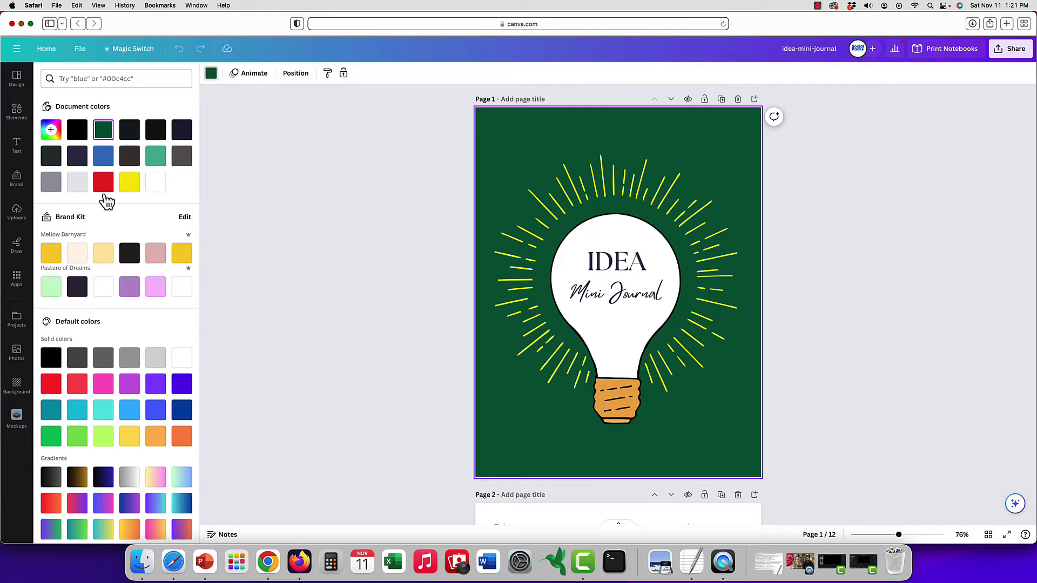
{"action": "left_click", "coordinate": [610, 206]}
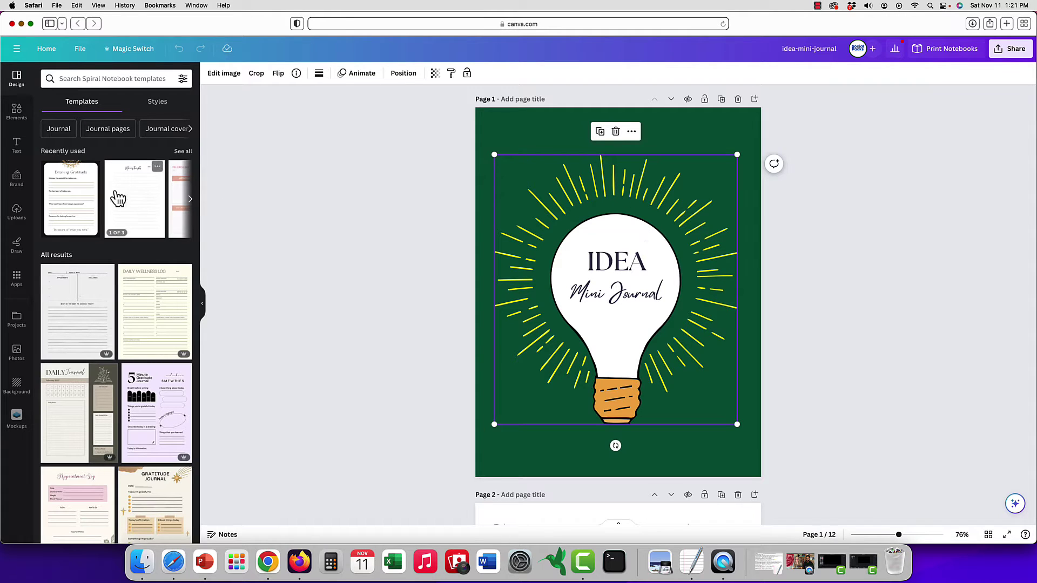
- Add a mandala sticker from Elements to the cover, then delete it
{"action": "left_click", "coordinate": [16, 113]}
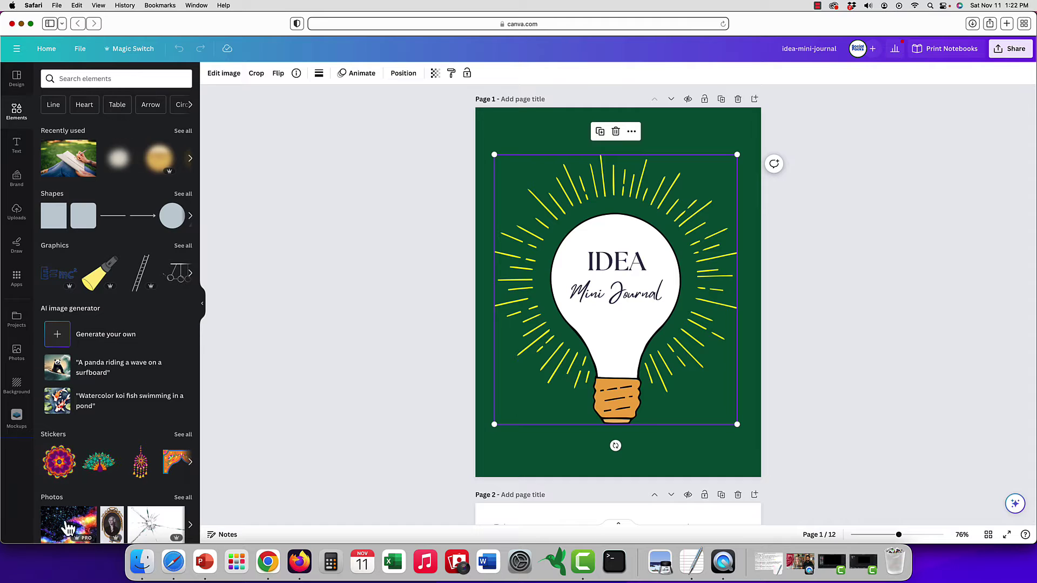
{"action": "left_click", "coordinate": [61, 465]}
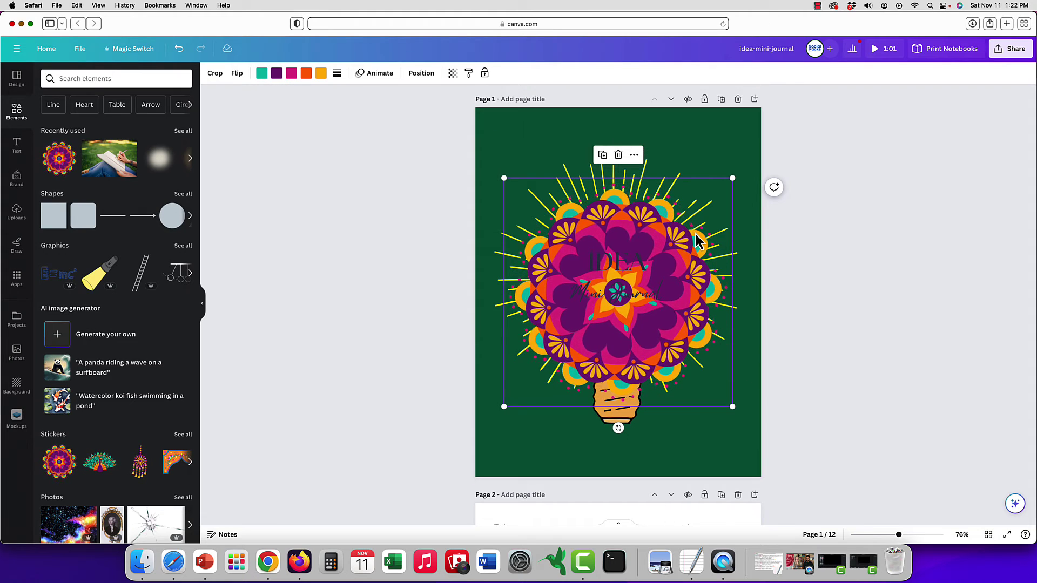
{"action": "key", "text": "Delete"}
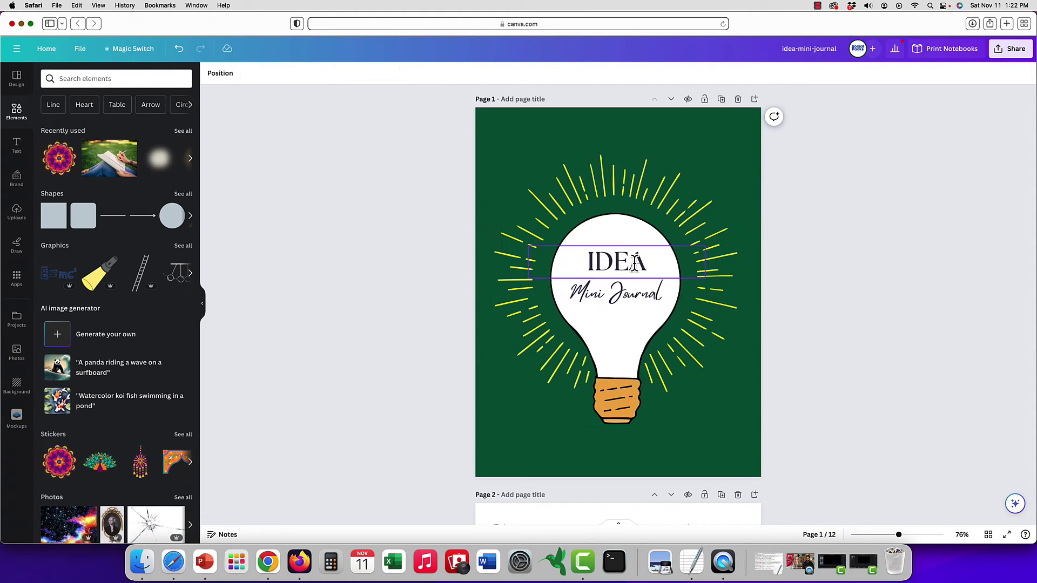
{"action": "left_click", "coordinate": [635, 264]}
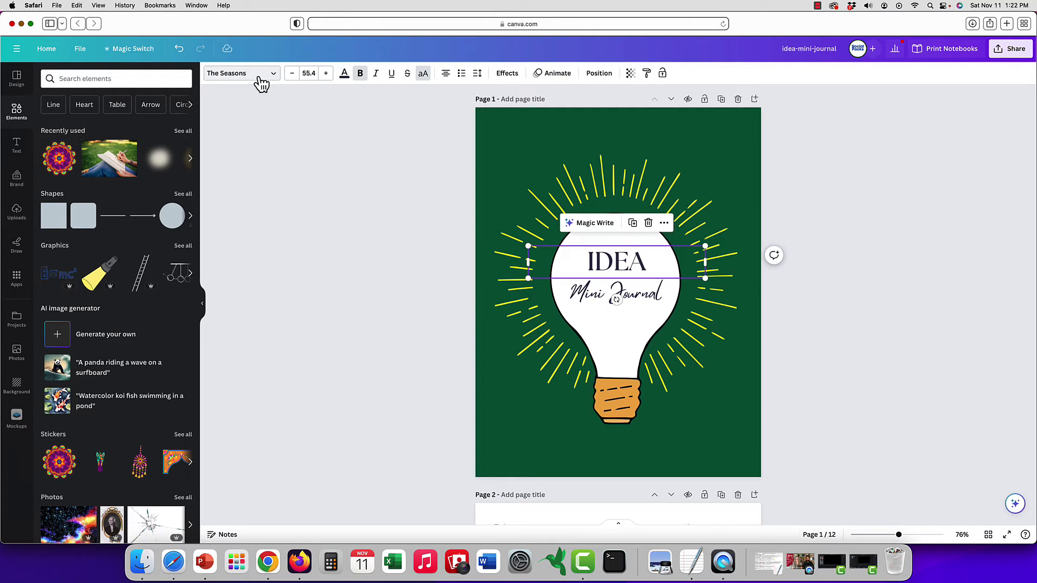
{"action": "left_click", "coordinate": [637, 298]}
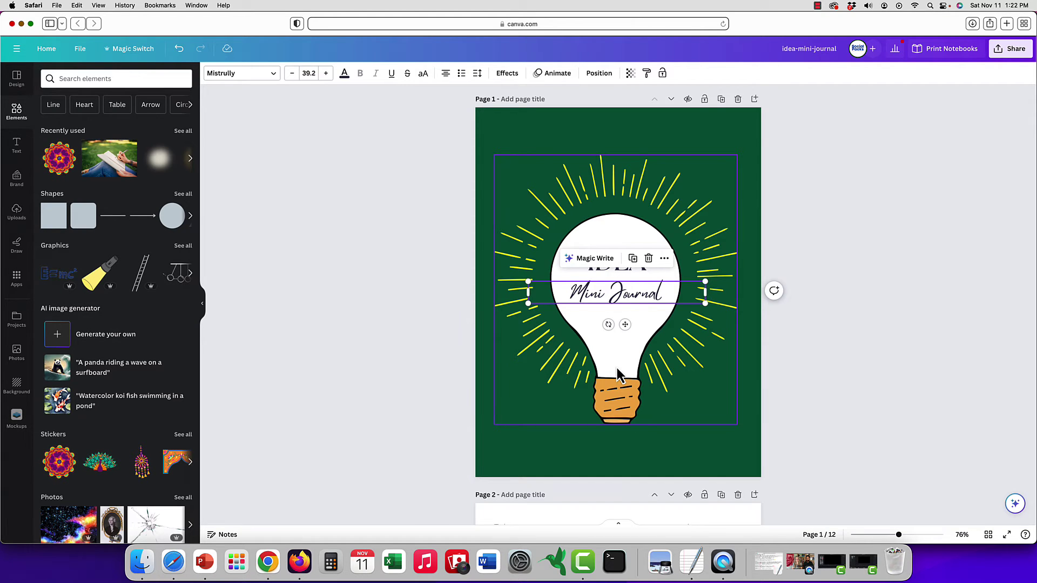
{"action": "scroll", "coordinate": [617, 369], "scroll_direction": "down", "scroll_amount": 5}
{"action": "scroll", "coordinate": [617, 372], "scroll_direction": "down", "scroll_amount": 6}
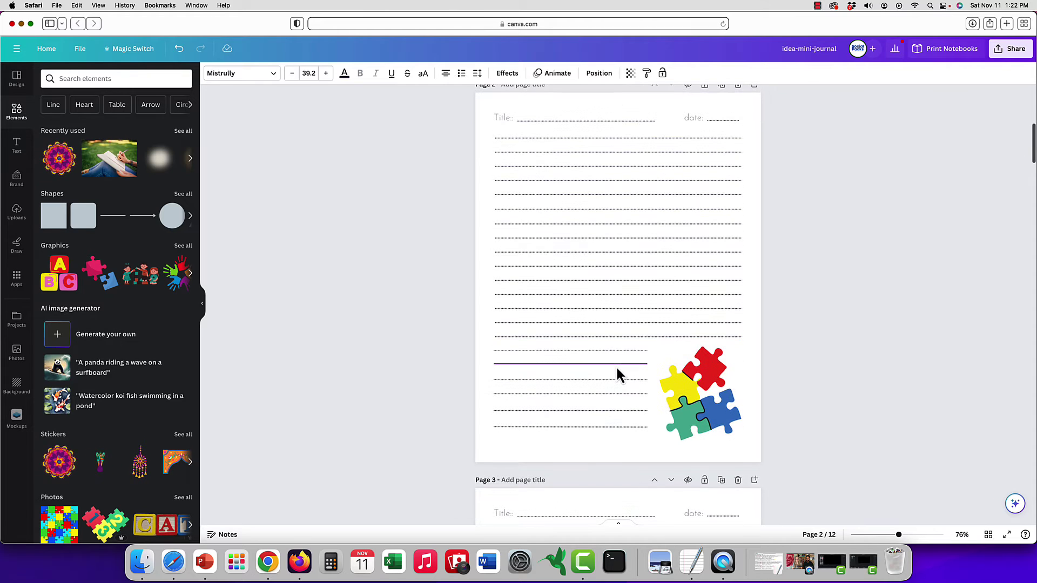
{"action": "scroll", "coordinate": [856, 294], "scroll_direction": "down", "scroll_amount": 8}
{"action": "scroll", "coordinate": [855, 295], "scroll_direction": "down", "scroll_amount": 10}
{"action": "scroll", "coordinate": [855, 294], "scroll_direction": "up", "scroll_amount": 15}
{"action": "left_click", "coordinate": [679, 322]}
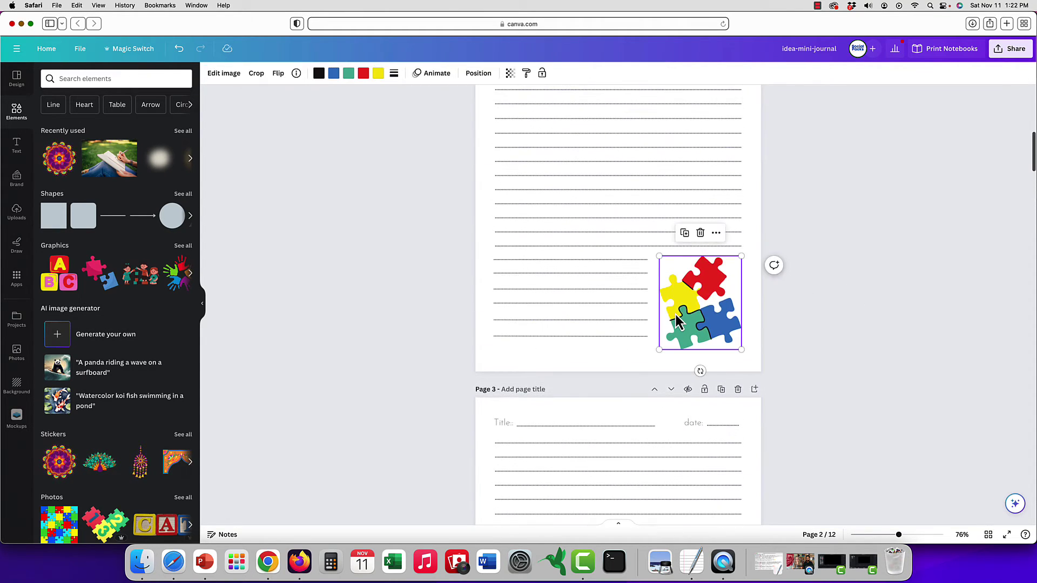
{"action": "scroll", "coordinate": [677, 319], "scroll_direction": "up", "scroll_amount": 4}
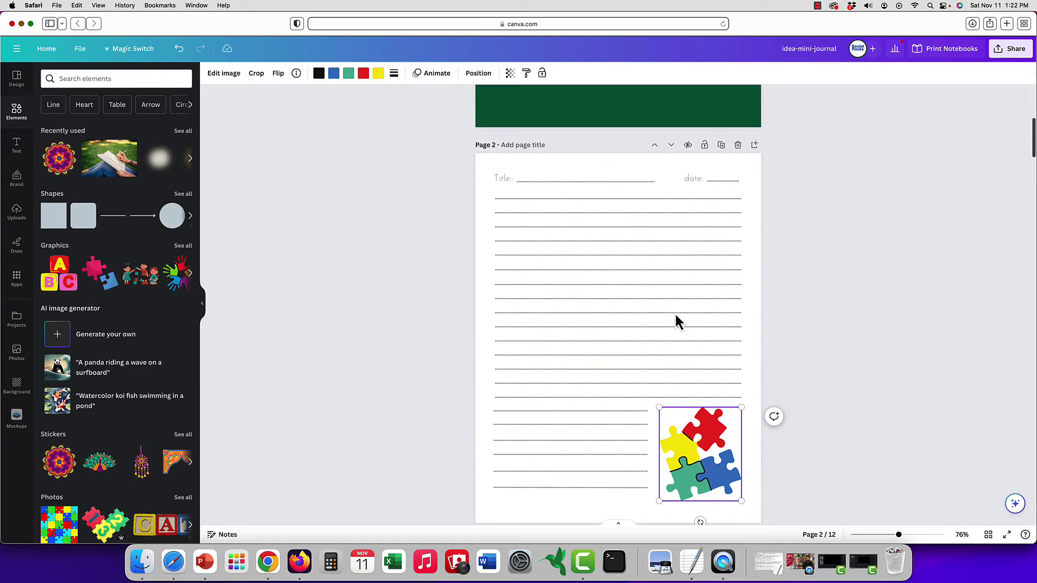
{"action": "left_click", "coordinate": [563, 180]}
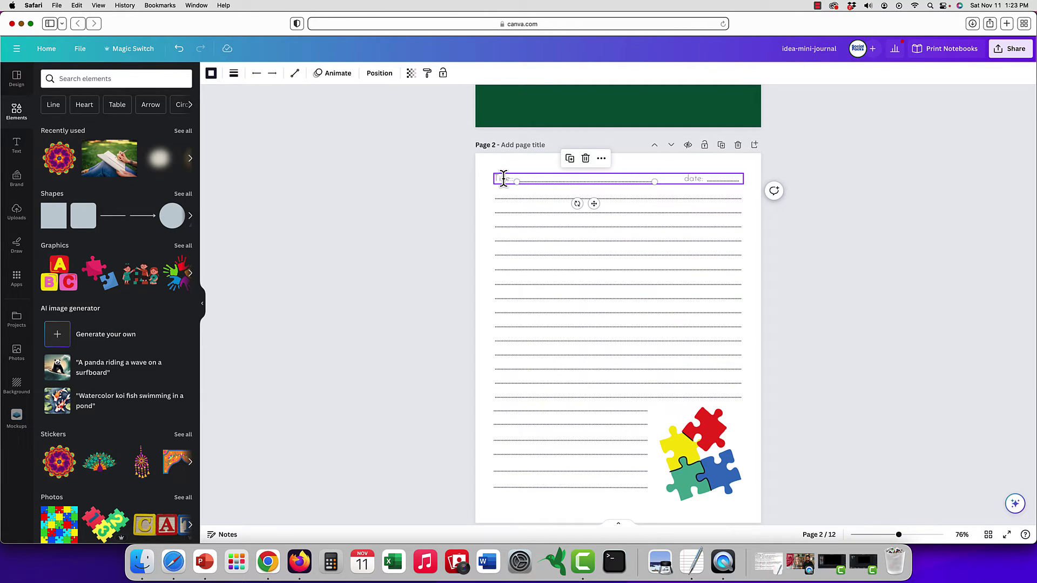
{"action": "scroll", "coordinate": [504, 178], "scroll_direction": "down", "scroll_amount": 15}
{"action": "scroll", "coordinate": [504, 179], "scroll_direction": "down", "scroll_amount": 14}
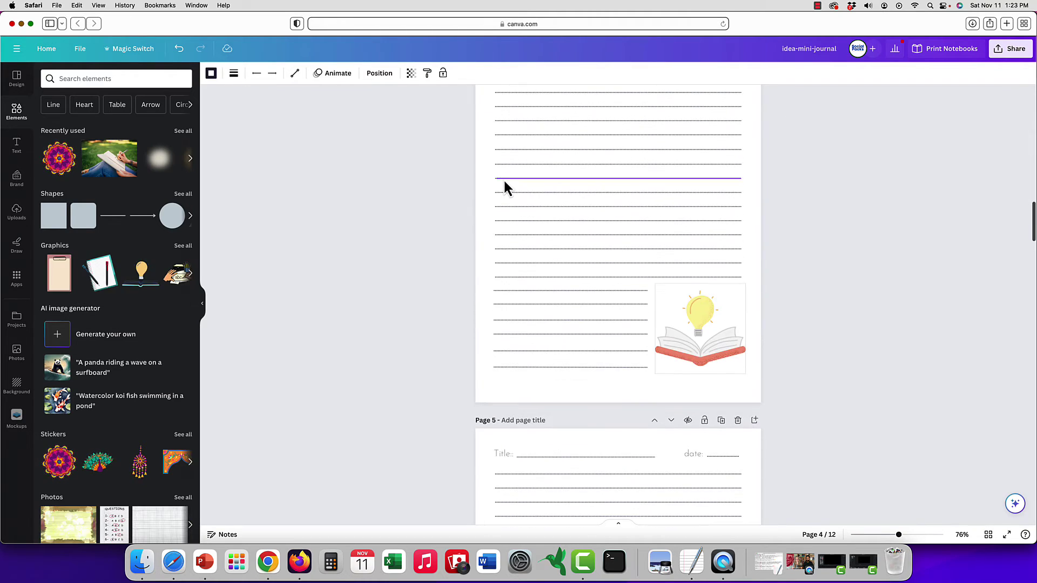
- Select page 6's intro text box and scroll on through the later pages
{"action": "scroll", "coordinate": [504, 179], "scroll_direction": "down", "scroll_amount": 3}
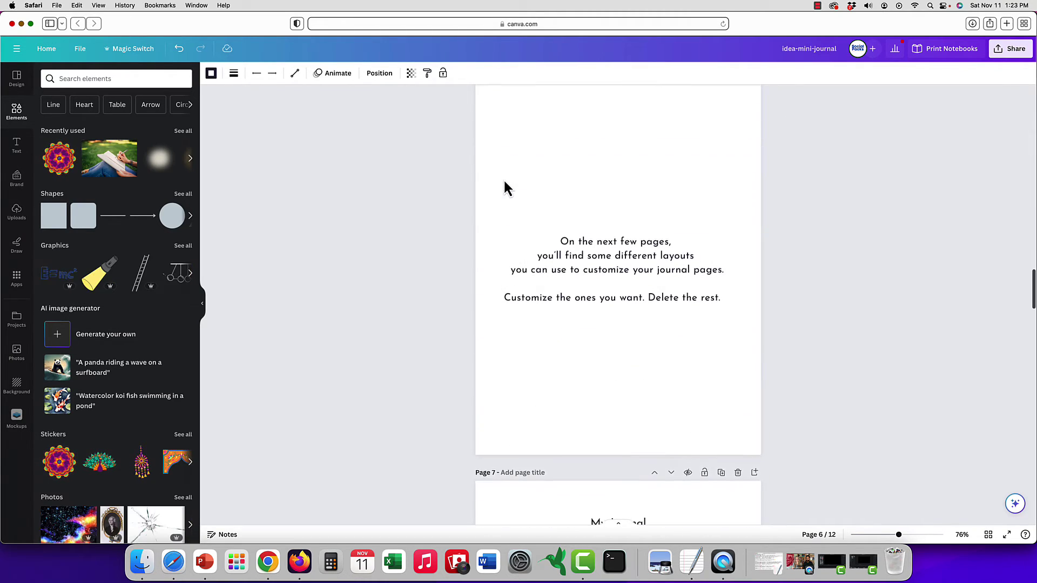
{"action": "scroll", "coordinate": [567, 217], "scroll_direction": "up", "scroll_amount": 1}
{"action": "left_click", "coordinate": [651, 241]}
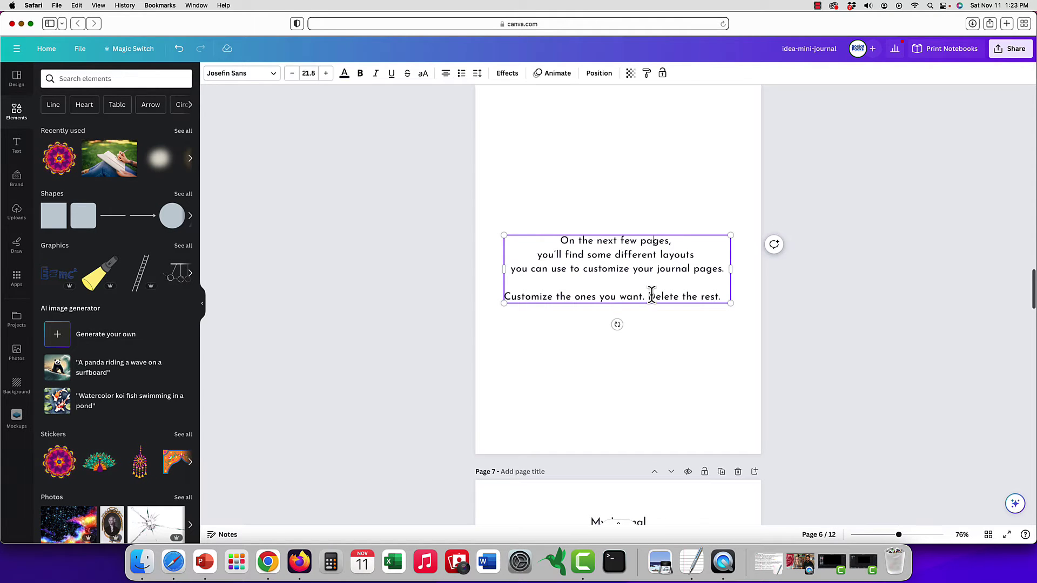
{"action": "scroll", "coordinate": [651, 294], "scroll_direction": "down", "scroll_amount": 3}
{"action": "scroll", "coordinate": [651, 294], "scroll_direction": "up", "scroll_amount": 10}
{"action": "scroll", "coordinate": [633, 265], "scroll_direction": "up", "scroll_amount": 10}
{"action": "scroll", "coordinate": [633, 264], "scroll_direction": "down", "scroll_amount": 15}
{"action": "scroll", "coordinate": [631, 256], "scroll_direction": "down", "scroll_amount": 8}
{"action": "scroll", "coordinate": [631, 256], "scroll_direction": "up", "scroll_amount": 5}
{"action": "scroll", "coordinate": [631, 256], "scroll_direction": "down", "scroll_amount": 2}
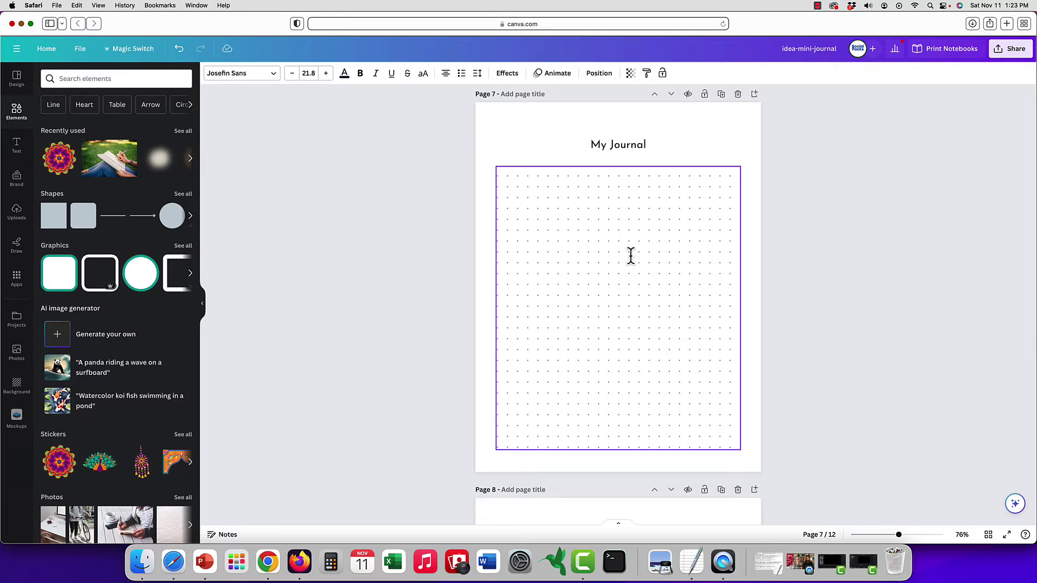
{"action": "scroll", "coordinate": [631, 256], "scroll_direction": "down", "scroll_amount": 12}
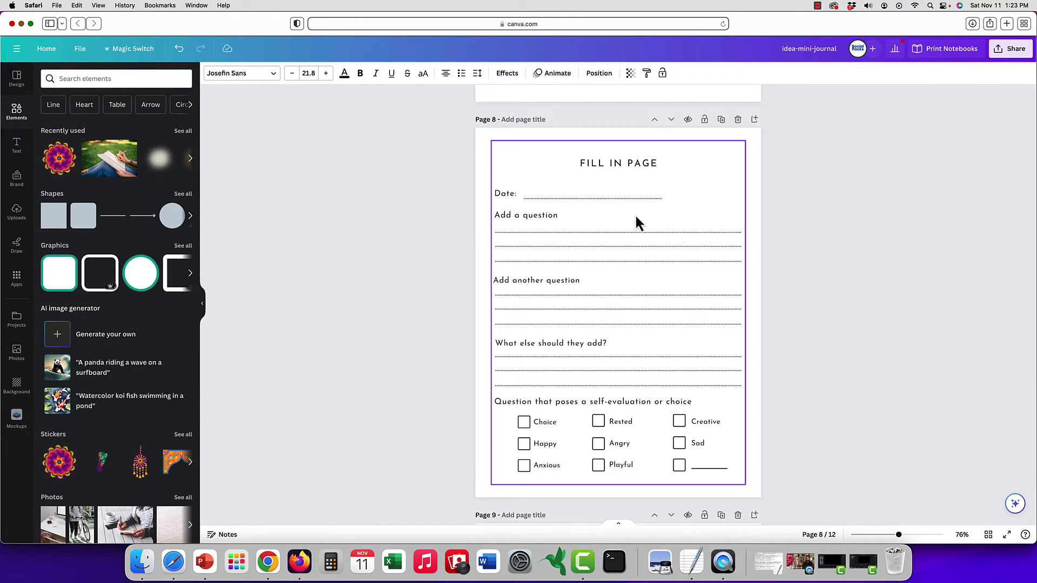
{"action": "scroll", "coordinate": [583, 241], "scroll_direction": "down", "scroll_amount": 5}
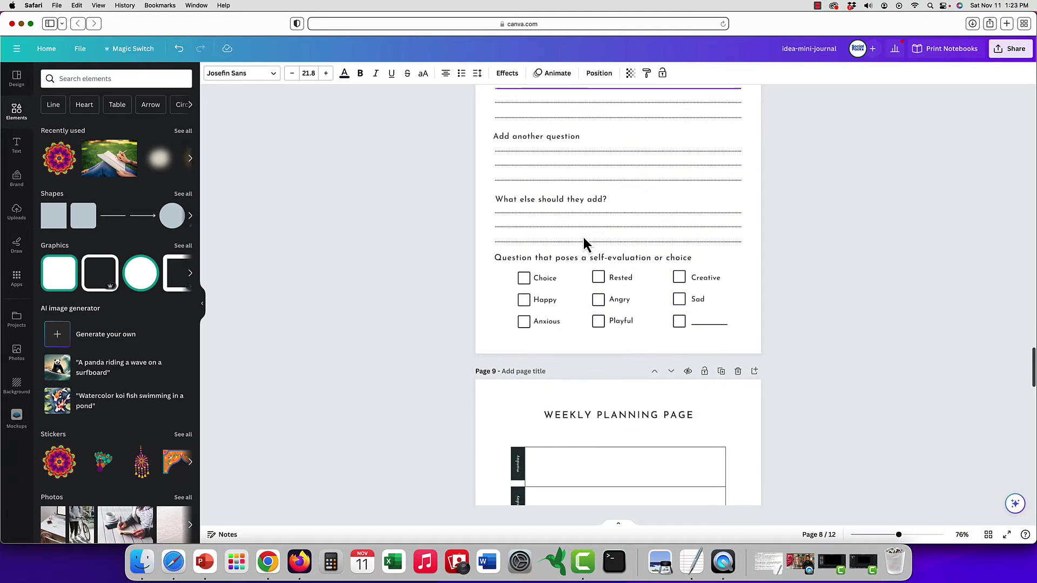
{"action": "scroll", "coordinate": [584, 238], "scroll_direction": "down", "scroll_amount": 8}
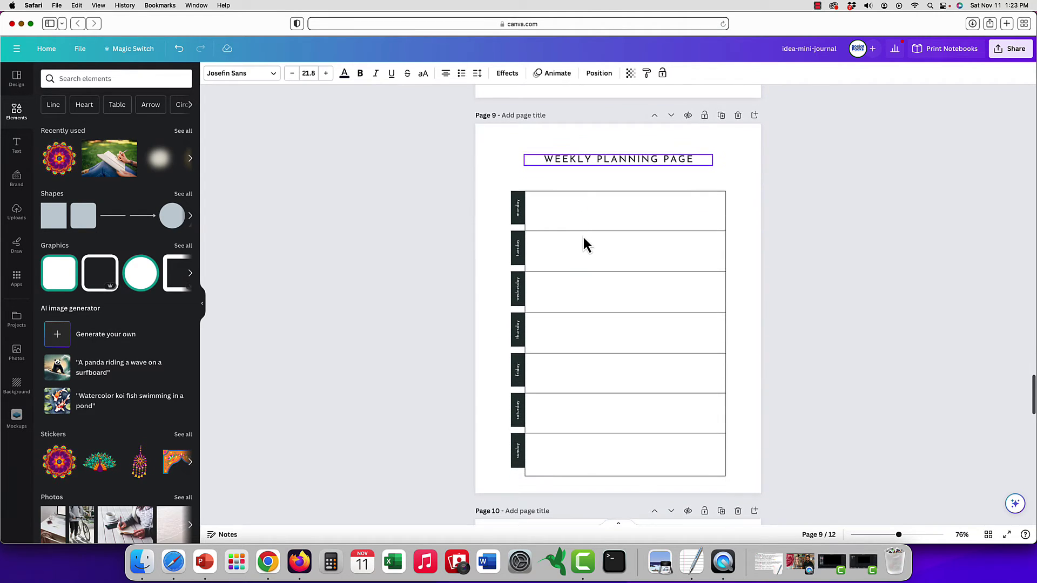
{"action": "scroll", "coordinate": [583, 238], "scroll_direction": "up", "scroll_amount": 2}
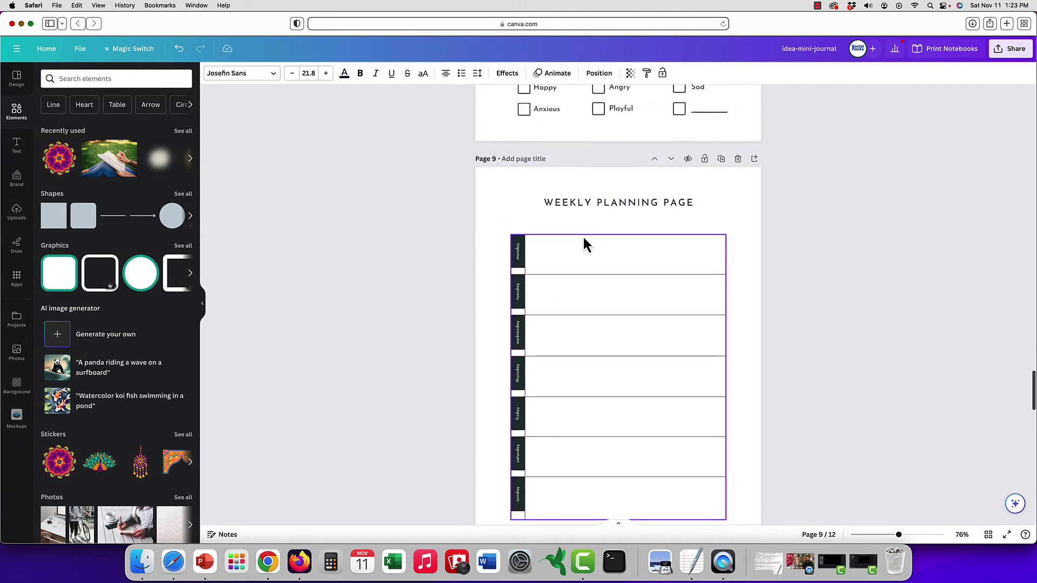
{"action": "scroll", "coordinate": [583, 238], "scroll_direction": "down", "scroll_amount": 1}
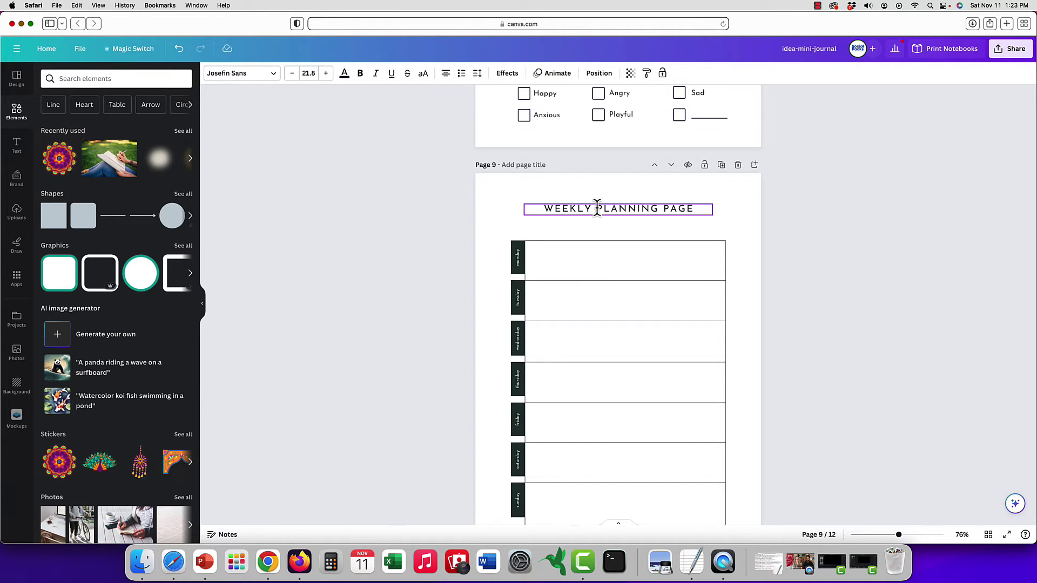
- Scroll through pages 11–12 and switch the journal to Grid view
{"action": "scroll", "coordinate": [597, 208], "scroll_direction": "down", "scroll_amount": 10}
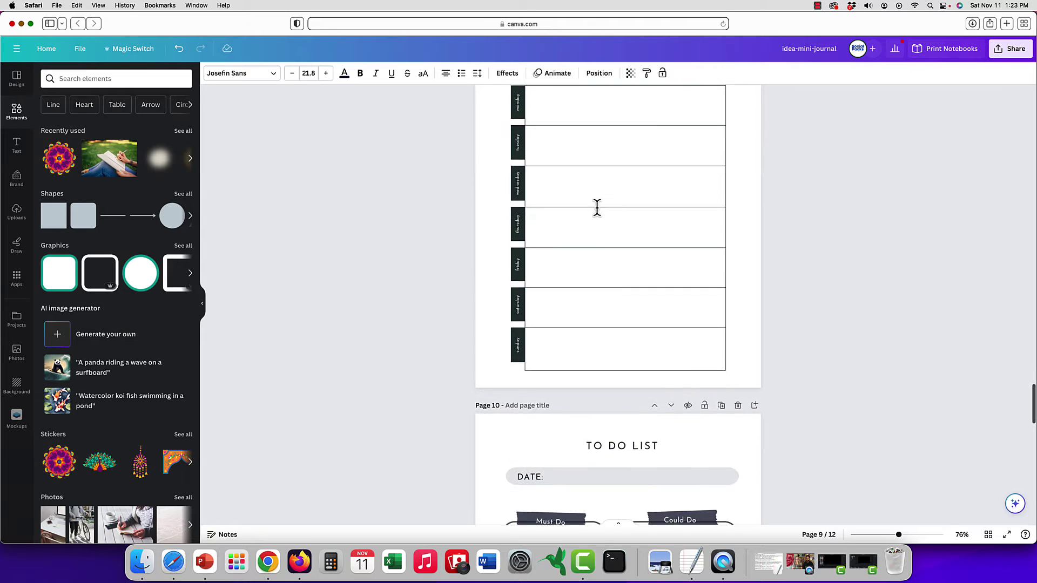
{"action": "scroll", "coordinate": [598, 211], "scroll_direction": "down", "scroll_amount": 10}
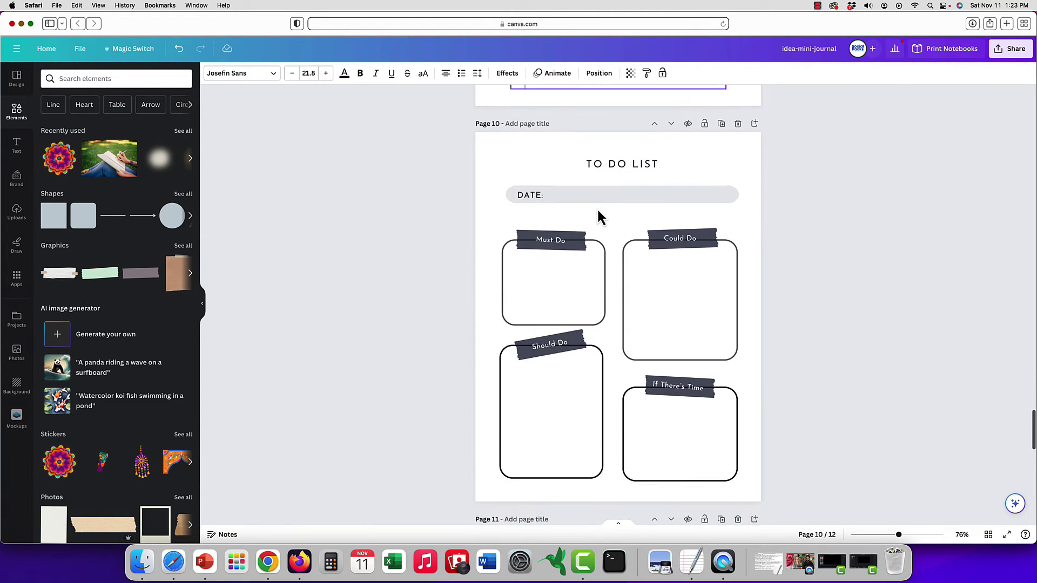
{"action": "scroll", "coordinate": [598, 216], "scroll_direction": "down", "scroll_amount": 10}
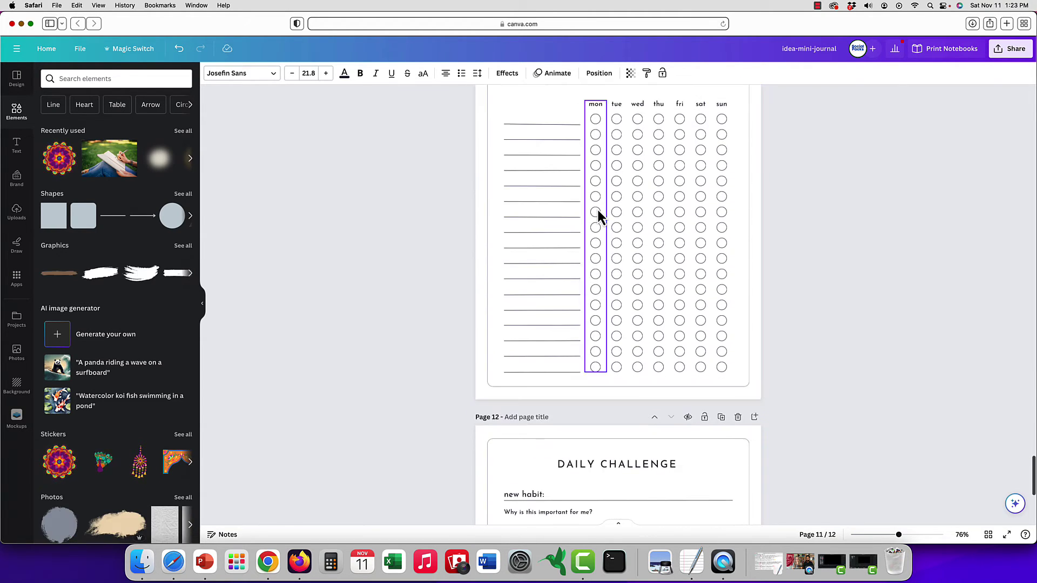
{"action": "scroll", "coordinate": [598, 216], "scroll_direction": "down", "scroll_amount": 5}
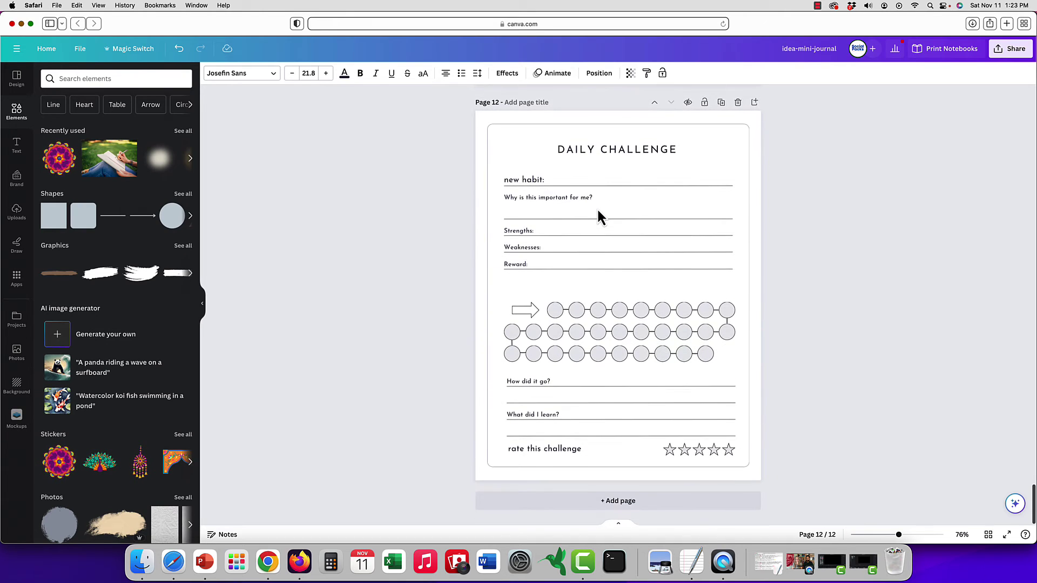
{"action": "scroll", "coordinate": [598, 216], "scroll_direction": "up", "scroll_amount": 2}
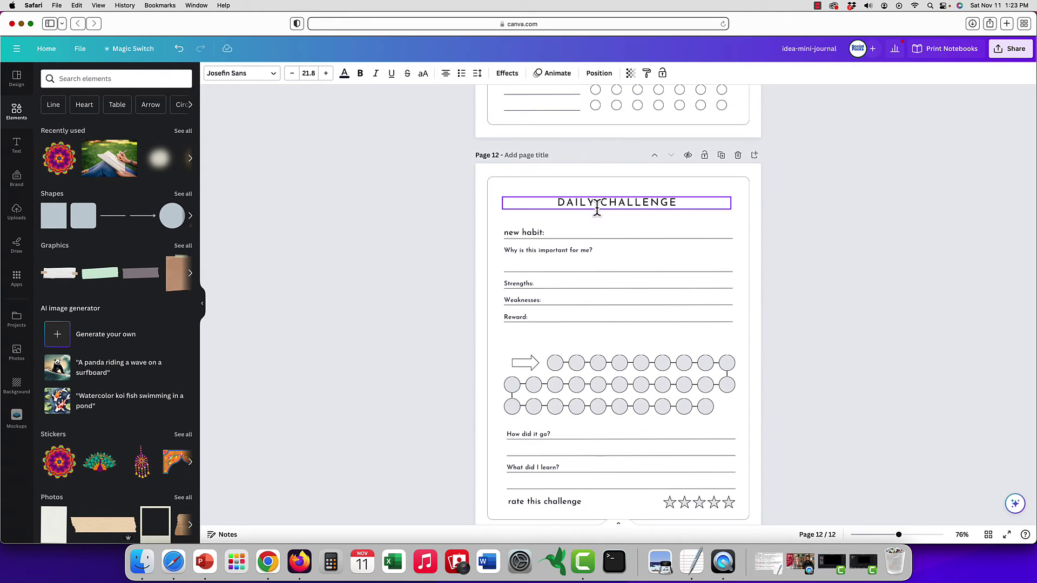
{"action": "scroll", "coordinate": [598, 212], "scroll_direction": "down", "scroll_amount": 1}
{"action": "scroll", "coordinate": [598, 211], "scroll_direction": "up", "scroll_amount": 4}
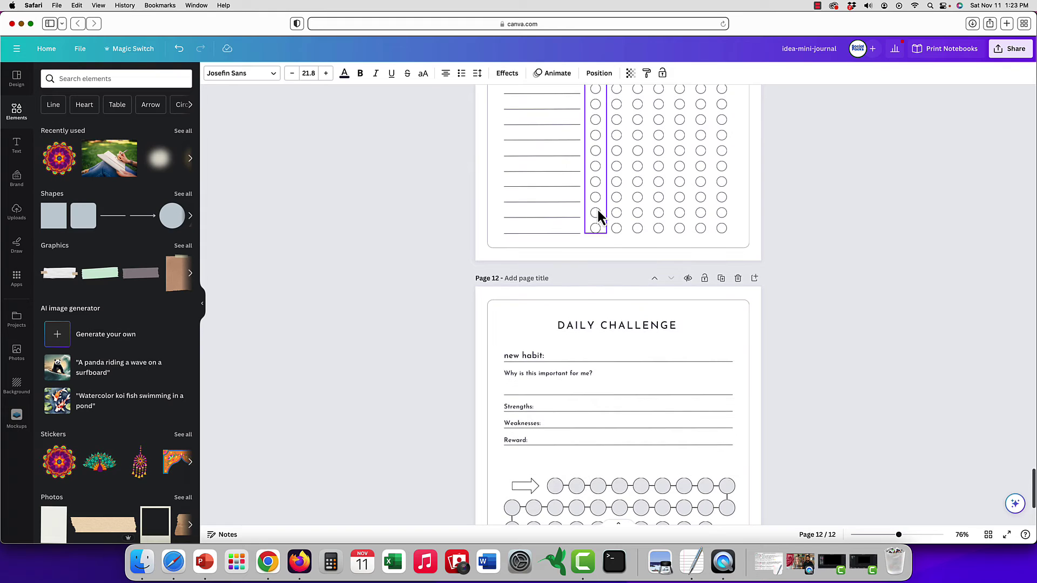
{"action": "scroll", "coordinate": [605, 222], "scroll_direction": "down", "scroll_amount": 4}
{"action": "scroll", "coordinate": [605, 221], "scroll_direction": "up", "scroll_amount": 20}
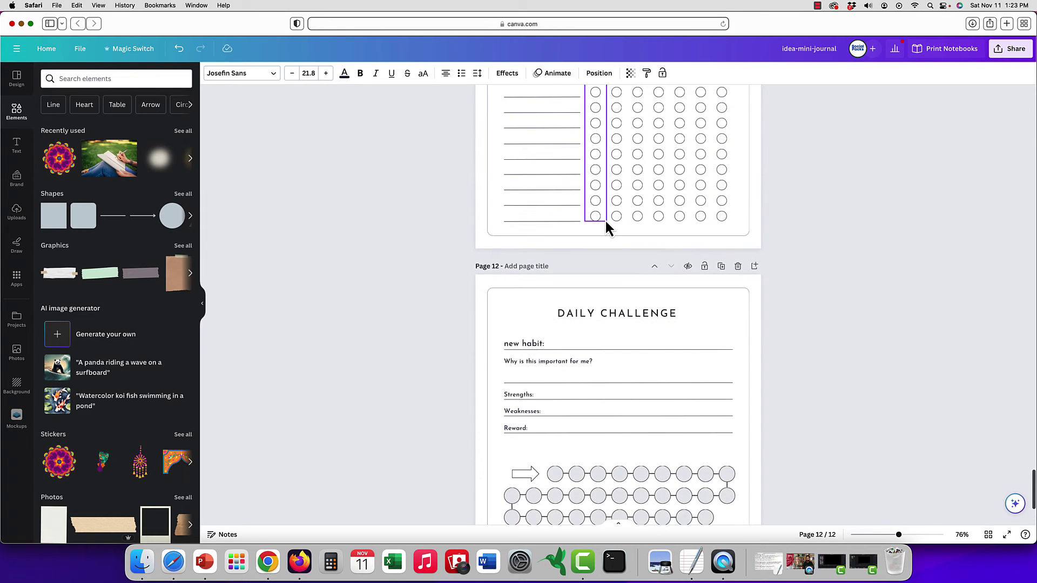
{"action": "left_click", "coordinate": [988, 541]}
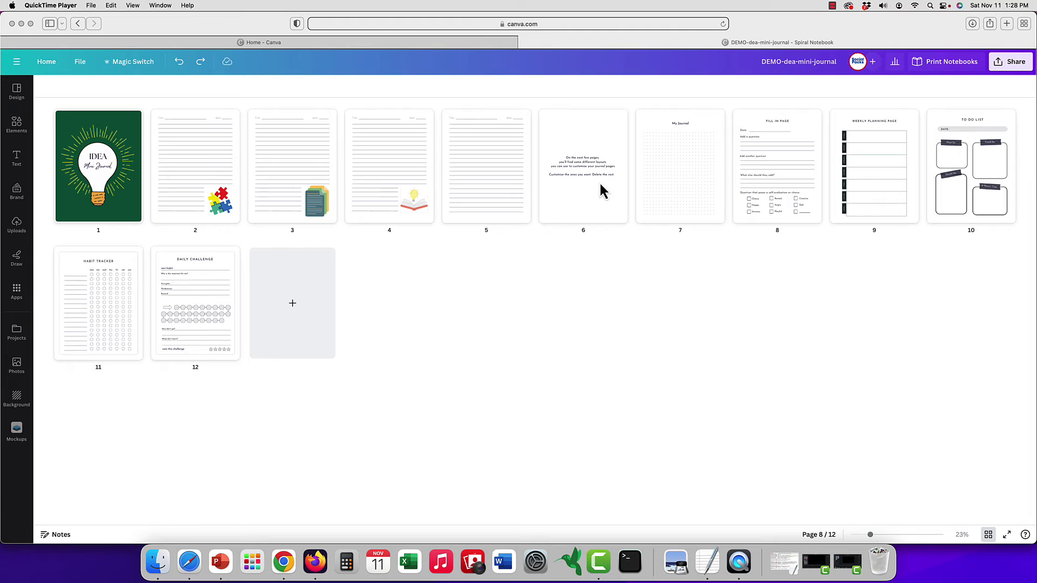
- Delete the intro instructions page (page 6) in Grid view
{"action": "left_click", "coordinate": [599, 180]}
{"action": "left_click", "coordinate": [596, 191]}
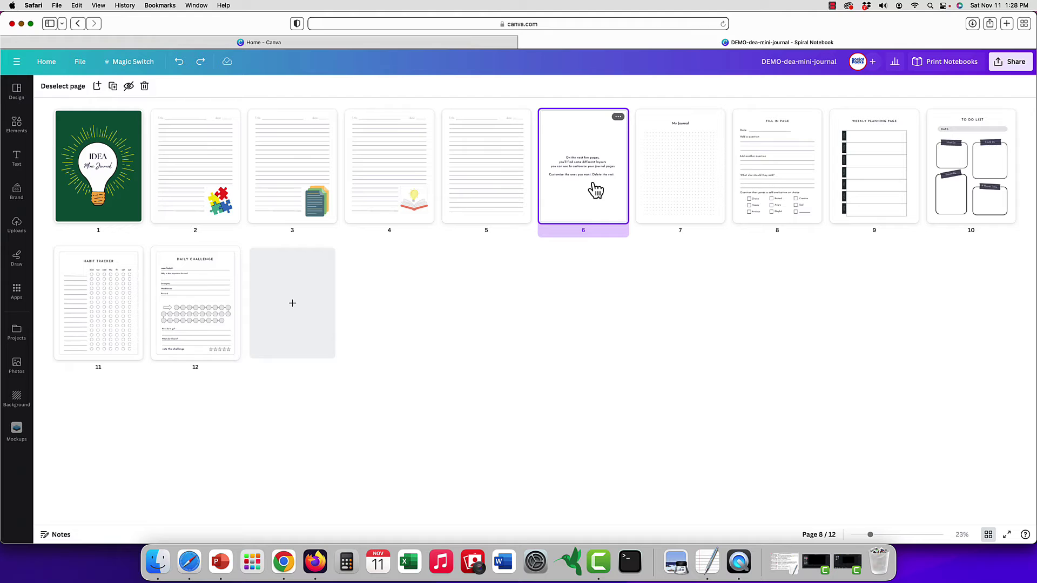
{"action": "key", "text": "Delete"}
- Move My Journal to third position and FILL IN PAGE to fifth
{"action": "left_click_drag", "start_coordinate": [607, 190], "coordinate": [267, 180]}
{"action": "left_click_drag", "start_coordinate": [676, 180], "coordinate": [475, 190]}
{"action": "left_click_drag", "start_coordinate": [665, 172], "coordinate": [439, 176]}
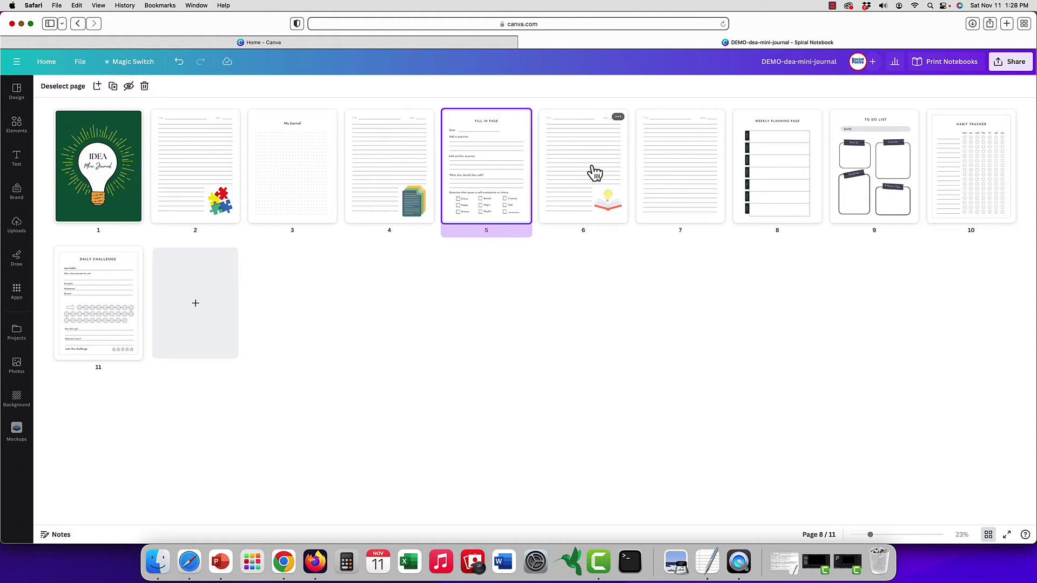
- Search the Templates panel for 'gratitude page' and browse the results
{"action": "left_click", "coordinate": [17, 92]}
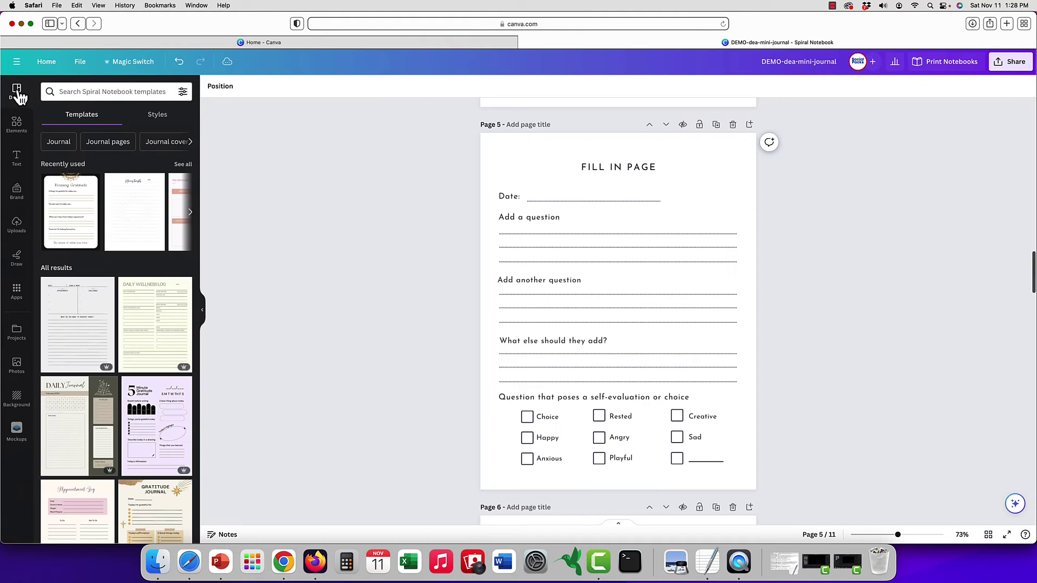
{"action": "scroll", "coordinate": [620, 233], "scroll_direction": "up", "scroll_amount": 10}
{"action": "scroll", "coordinate": [618, 230], "scroll_direction": "down", "scroll_amount": 5}
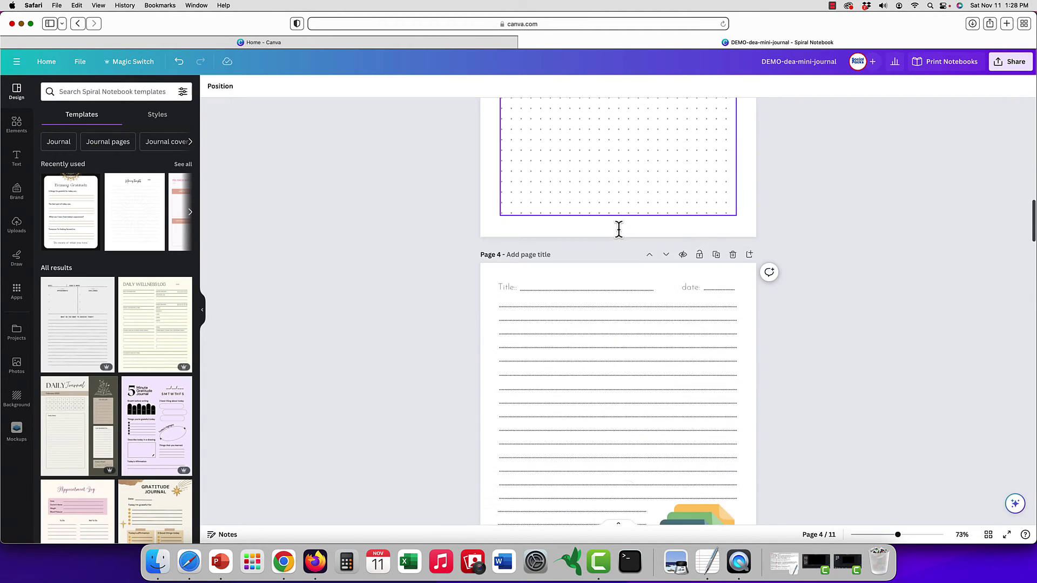
{"action": "left_click", "coordinate": [99, 92]}
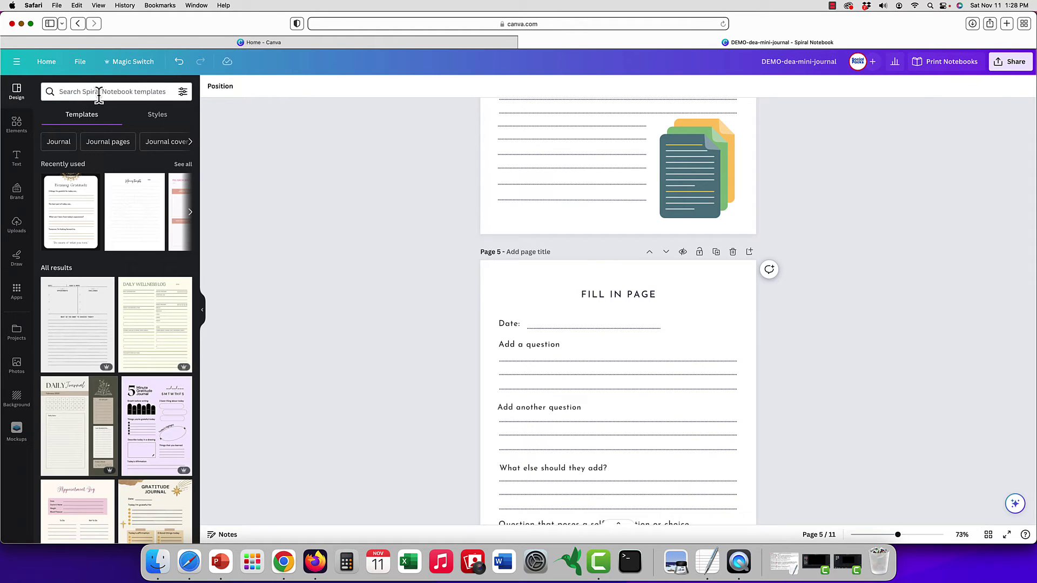
{"action": "left_click", "coordinate": [99, 92]}
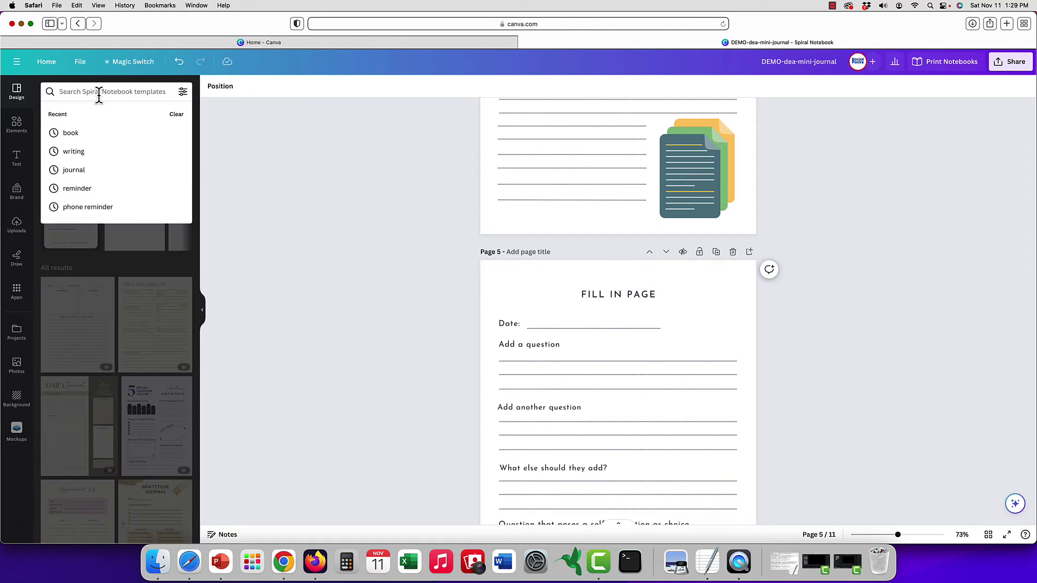
{"action": "type", "text": "grati"}
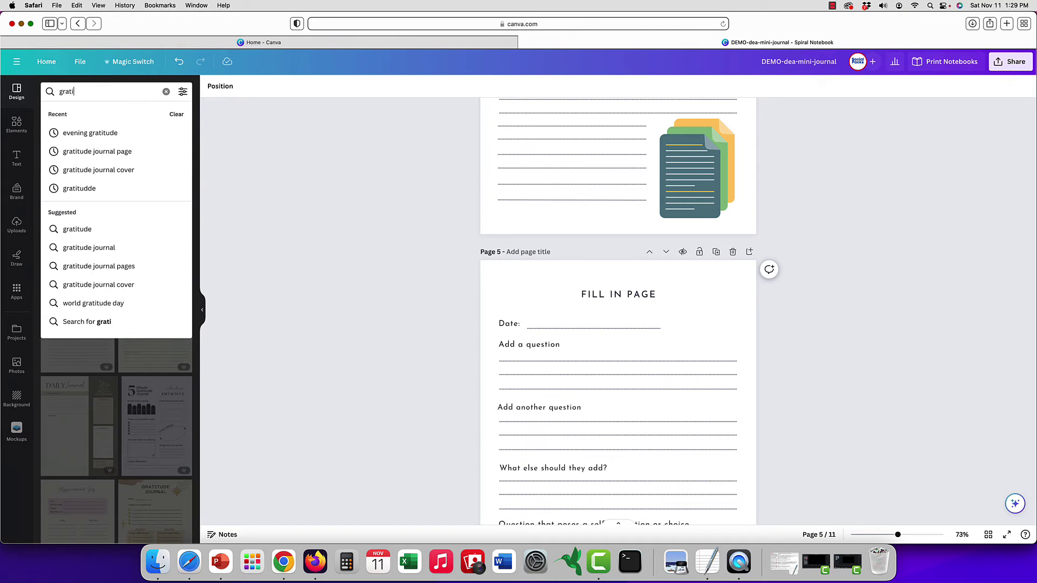
{"action": "type", "text": "tude page"}
{"action": "key", "text": "Return"}
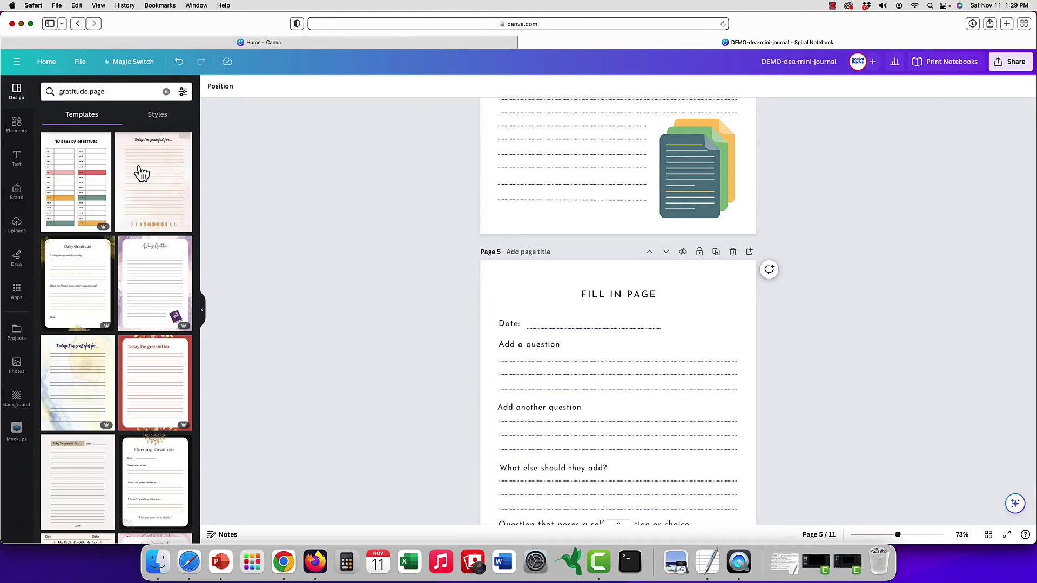
{"action": "scroll", "coordinate": [137, 210], "scroll_direction": "down", "scroll_amount": 3}
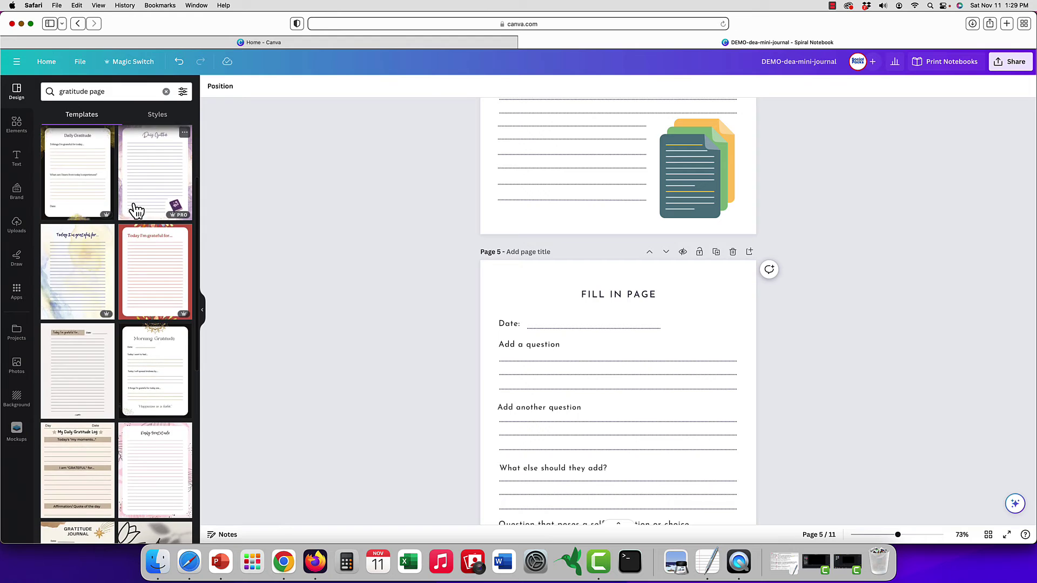
{"action": "scroll", "coordinate": [137, 211], "scroll_direction": "down", "scroll_amount": 3}
{"action": "scroll", "coordinate": [137, 210], "scroll_direction": "down", "scroll_amount": 1}
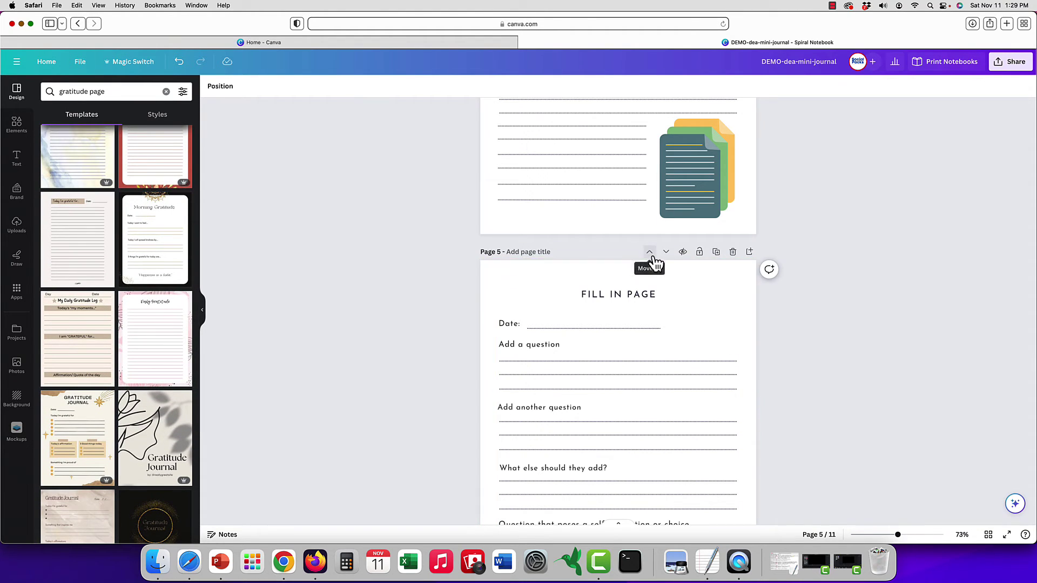
- Insert a blank page right after Page 5
{"action": "scroll", "coordinate": [653, 261], "scroll_direction": "up", "scroll_amount": 5}
{"action": "scroll", "coordinate": [653, 258], "scroll_direction": "down", "scroll_amount": 6}
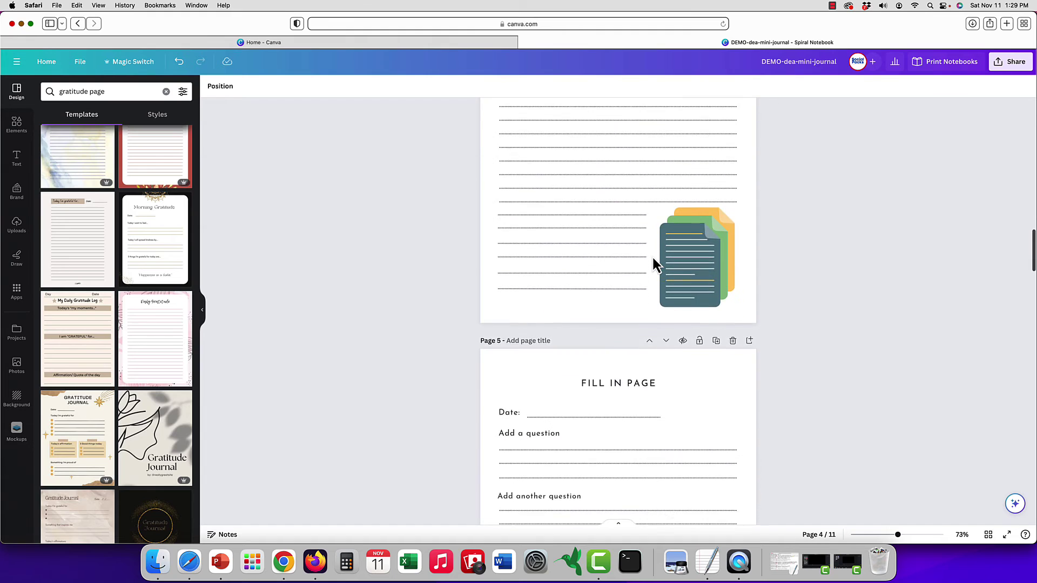
{"action": "scroll", "coordinate": [583, 249], "scroll_direction": "up", "scroll_amount": 3}
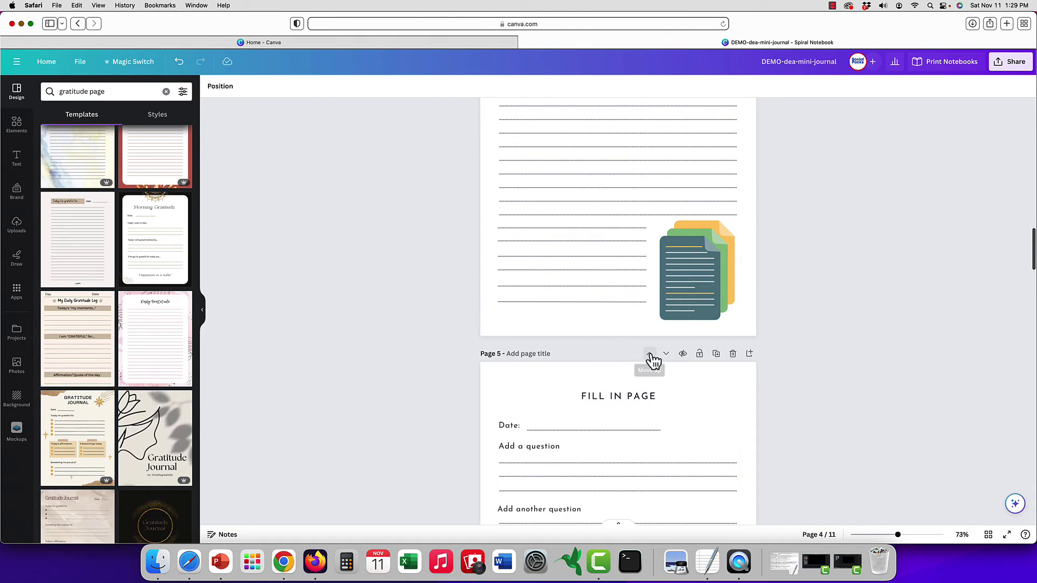
{"action": "left_click", "coordinate": [749, 354]}
{"action": "scroll", "coordinate": [614, 351], "scroll_direction": "down", "scroll_amount": 5}
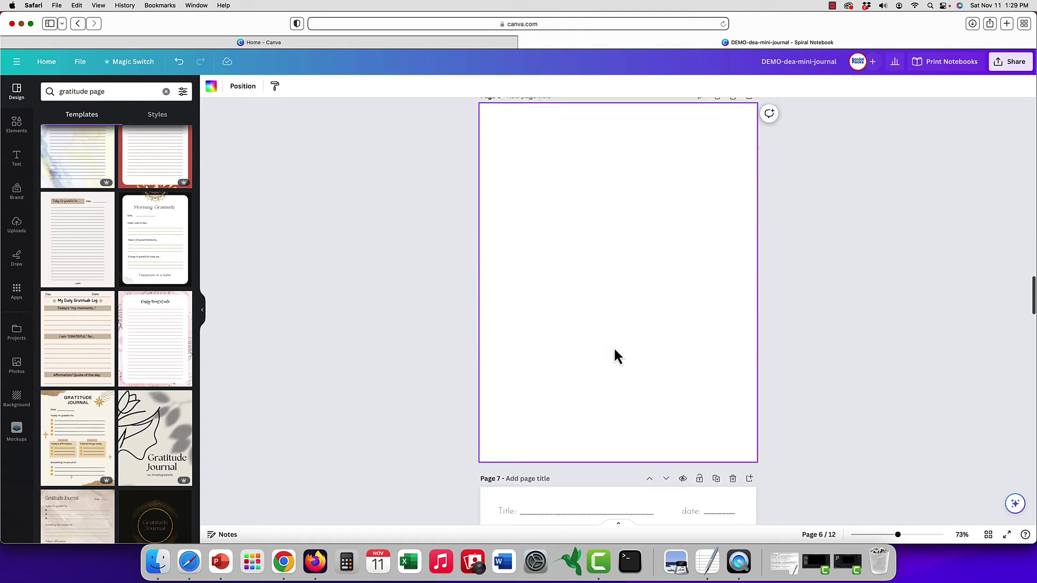
- Fill Page 6 with the black-and-gold Morning Gratitude template and select its title
{"action": "left_click", "coordinate": [162, 252]}
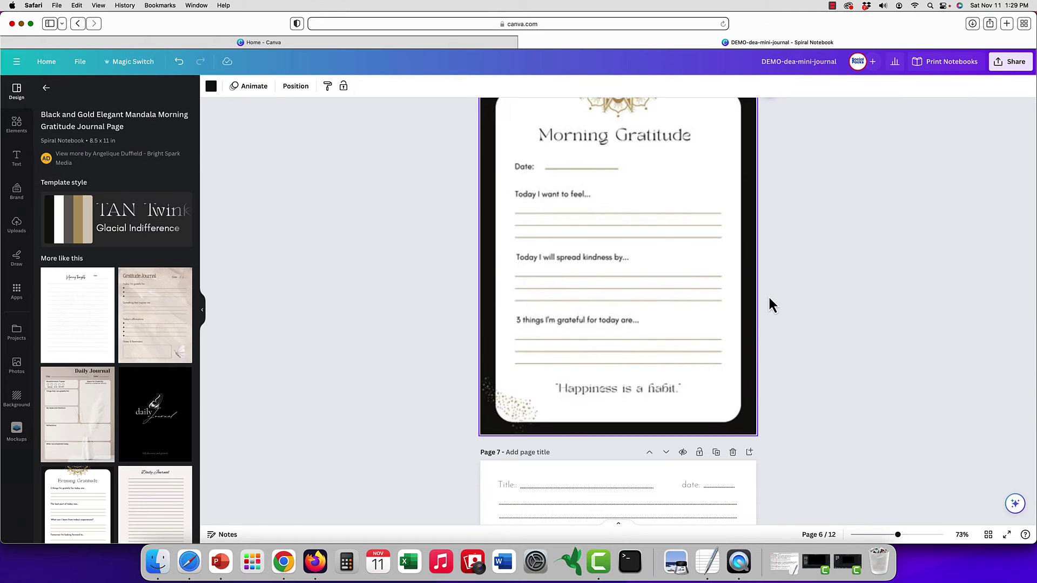
{"action": "scroll", "coordinate": [768, 295], "scroll_direction": "up", "scroll_amount": 5}
{"action": "scroll", "coordinate": [771, 306], "scroll_direction": "down", "scroll_amount": 5}
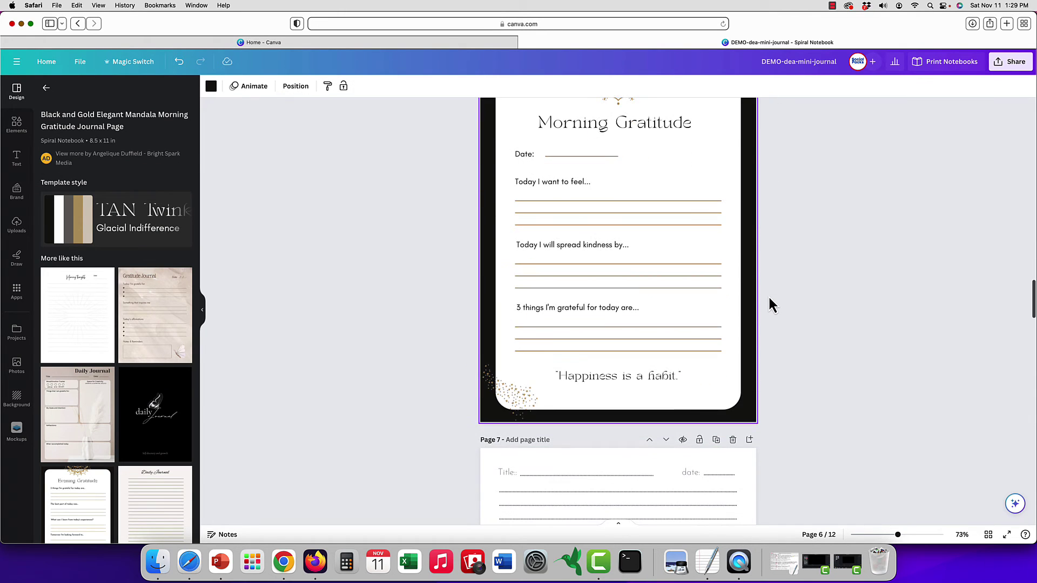
{"action": "scroll", "coordinate": [769, 298], "scroll_direction": "up", "scroll_amount": 3}
{"action": "left_click", "coordinate": [625, 296]}
{"action": "left_click", "coordinate": [625, 296]}
{"action": "scroll", "coordinate": [625, 296], "scroll_direction": "up", "scroll_amount": 5}
{"action": "scroll", "coordinate": [625, 296], "scroll_direction": "down", "scroll_amount": 2}
{"action": "scroll", "coordinate": [625, 296], "scroll_direction": "up", "scroll_amount": 1}
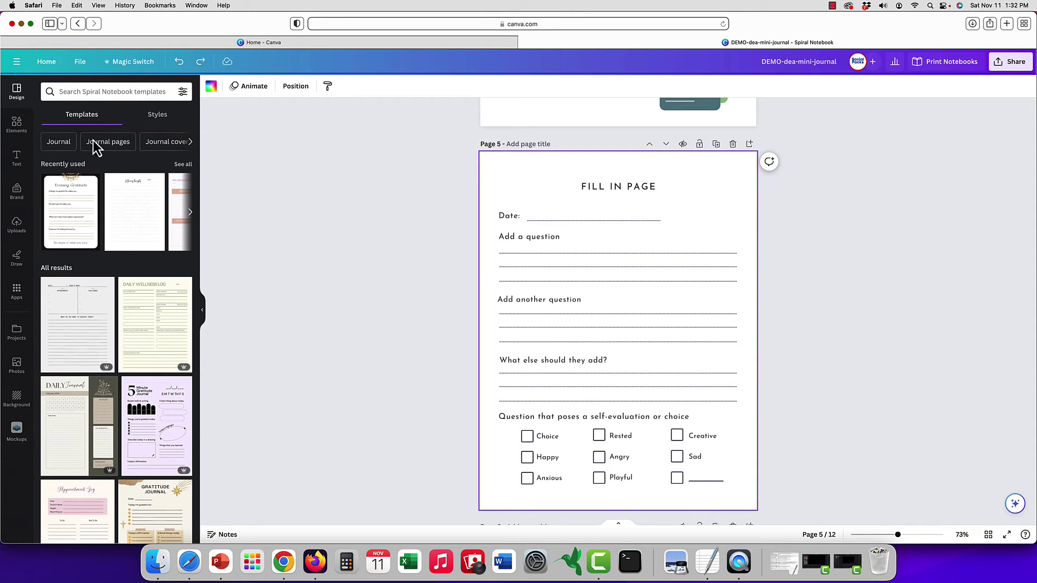
- Switch the Design panel to Styles and scroll down to the Font sets
{"action": "left_click", "coordinate": [164, 121]}
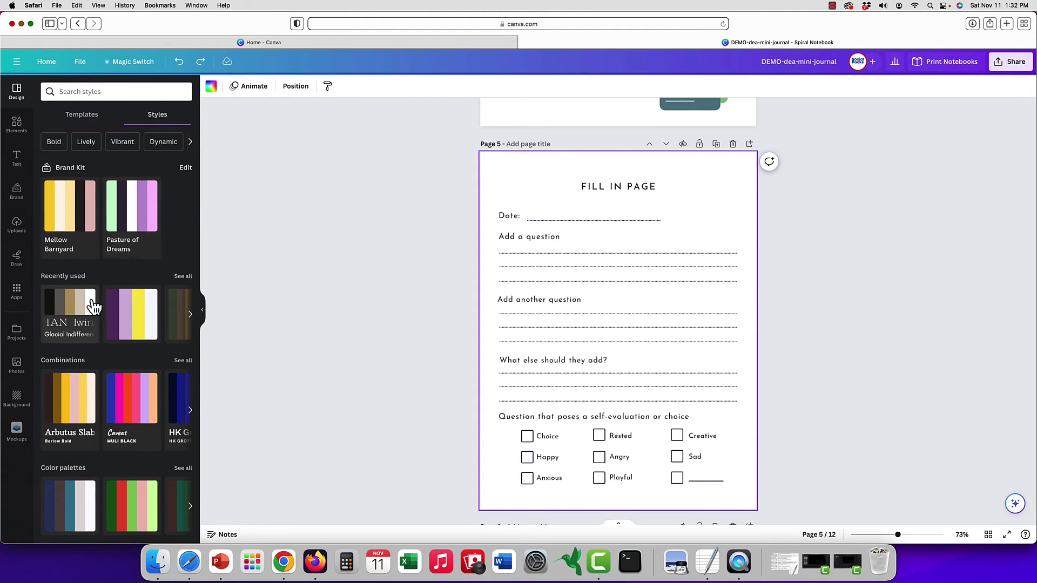
{"action": "scroll", "coordinate": [85, 316], "scroll_direction": "down", "scroll_amount": 1}
{"action": "scroll", "coordinate": [85, 316], "scroll_direction": "down", "scroll_amount": 2}
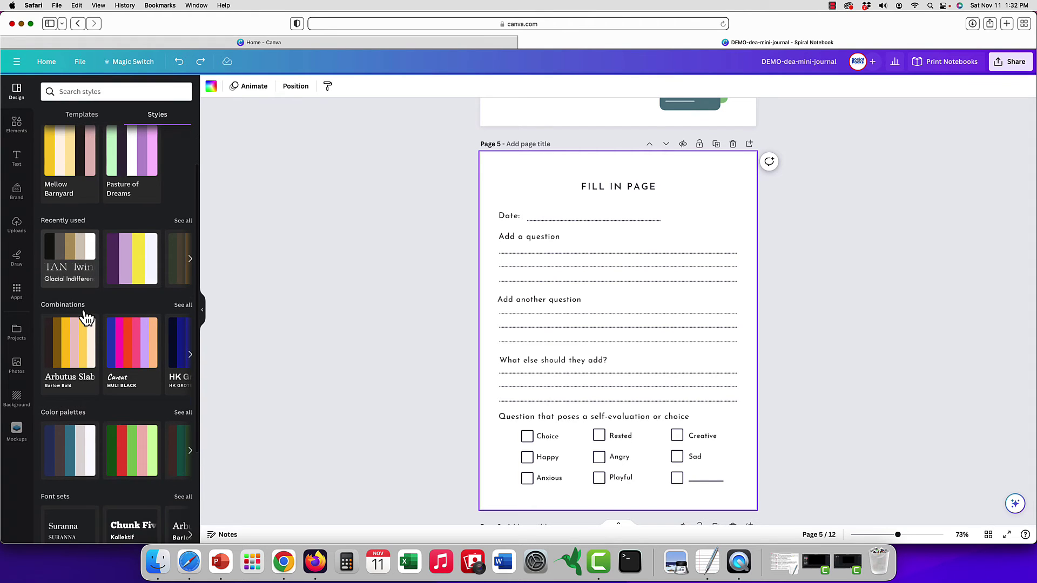
{"action": "scroll", "coordinate": [81, 319], "scroll_direction": "down", "scroll_amount": 2}
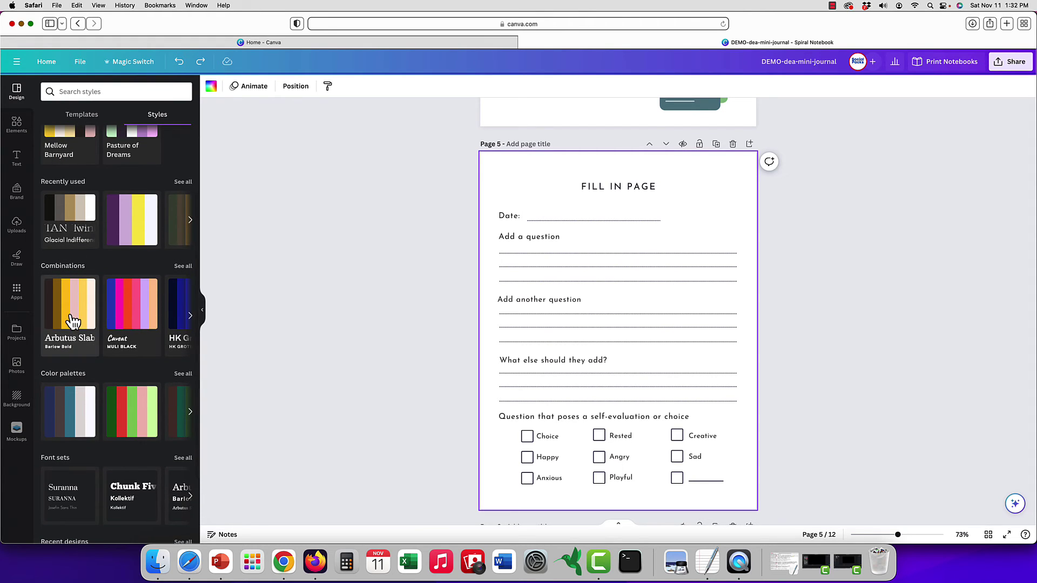
{"action": "scroll", "coordinate": [72, 323], "scroll_direction": "down", "scroll_amount": 1}
{"action": "scroll", "coordinate": [72, 322], "scroll_direction": "down", "scroll_amount": 3}
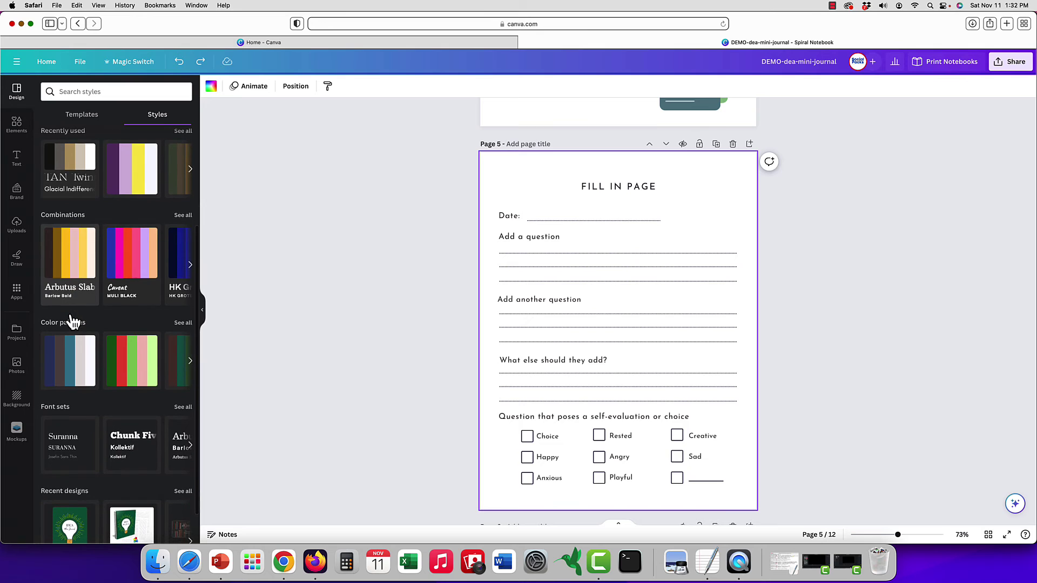
{"action": "scroll", "coordinate": [73, 323], "scroll_direction": "down", "scroll_amount": 1}
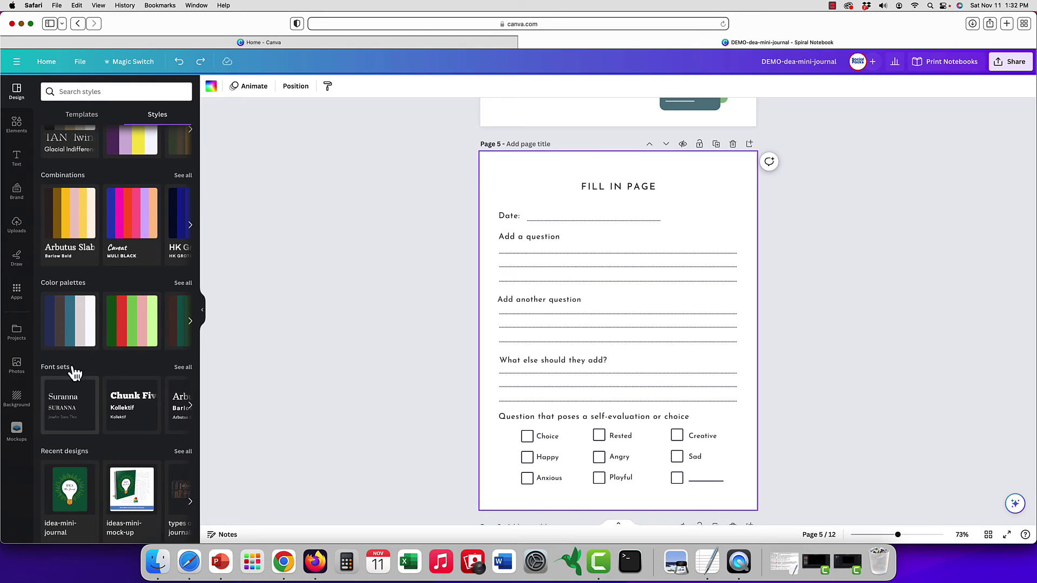
{"action": "mouse_move", "coordinate": [86, 494]}
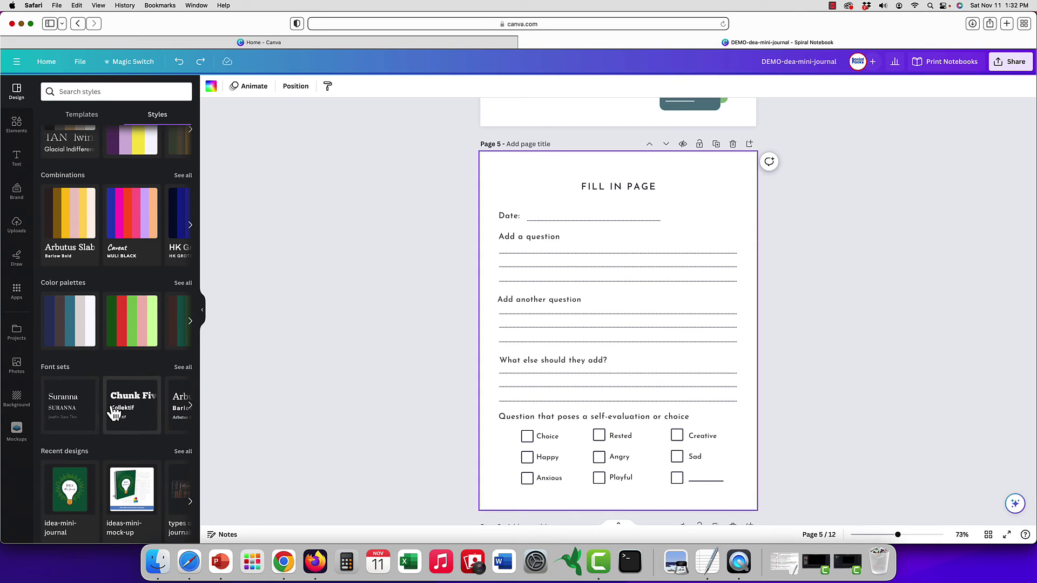
- Apply the Suranna font set, widen the question onto one line, and apply to all pages
{"action": "left_click", "coordinate": [63, 414]}
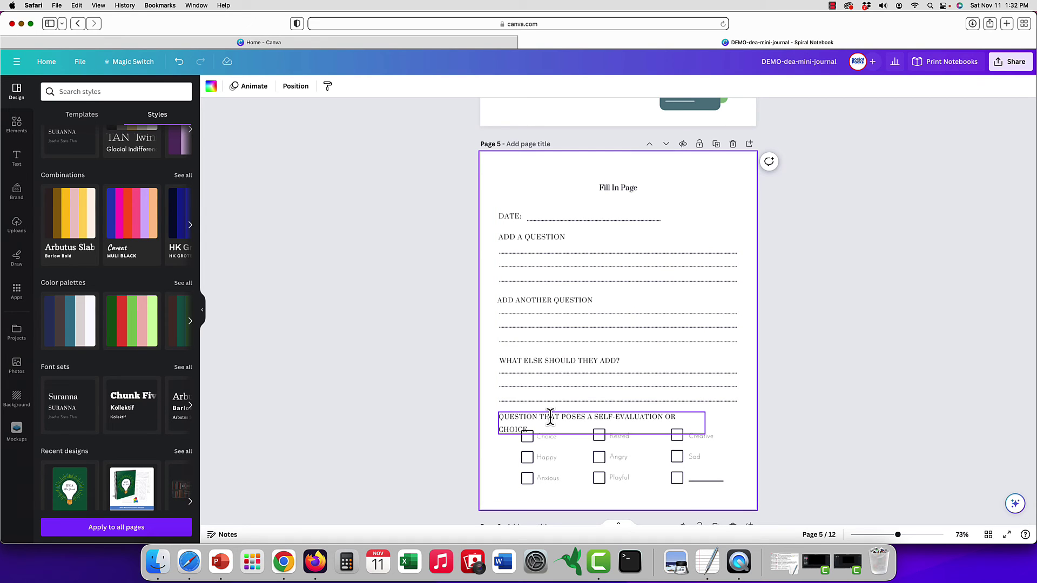
{"action": "left_click", "coordinate": [678, 417]}
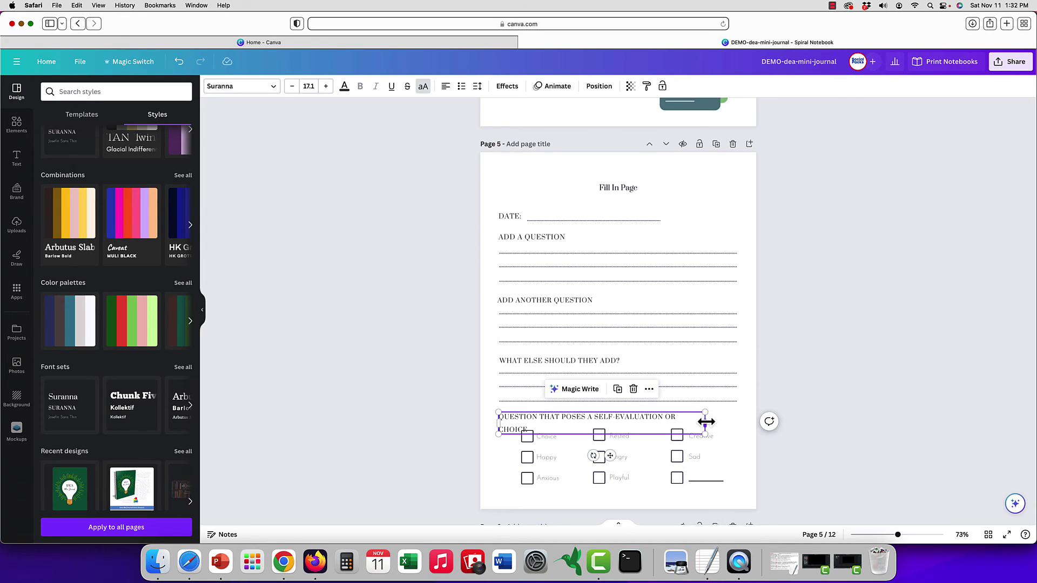
{"action": "left_click_drag", "start_coordinate": [706, 422], "coordinate": [738, 423]}
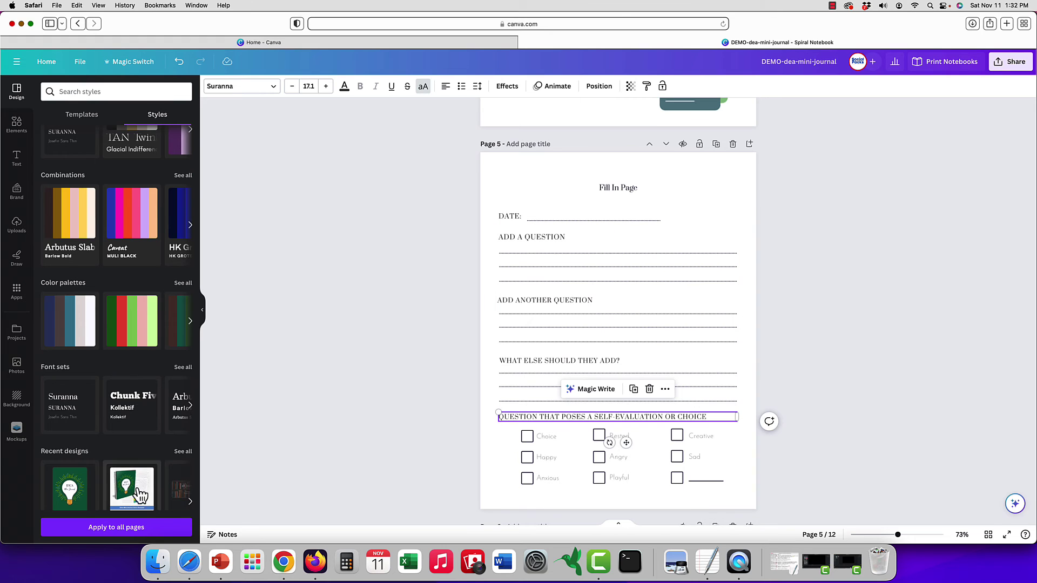
{"action": "left_click", "coordinate": [105, 532]}
- Review the pages, including page 4's title line, to check the new Suranna fonts
{"action": "scroll", "coordinate": [685, 326], "scroll_direction": "up", "scroll_amount": 5}
{"action": "scroll", "coordinate": [684, 323], "scroll_direction": "up", "scroll_amount": 4}
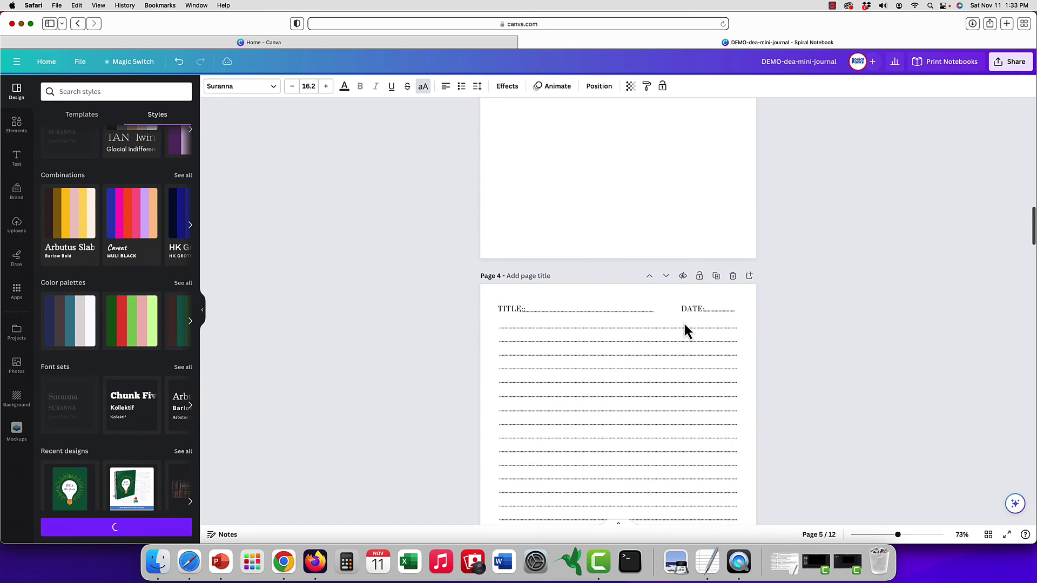
{"action": "left_click", "coordinate": [605, 325]}
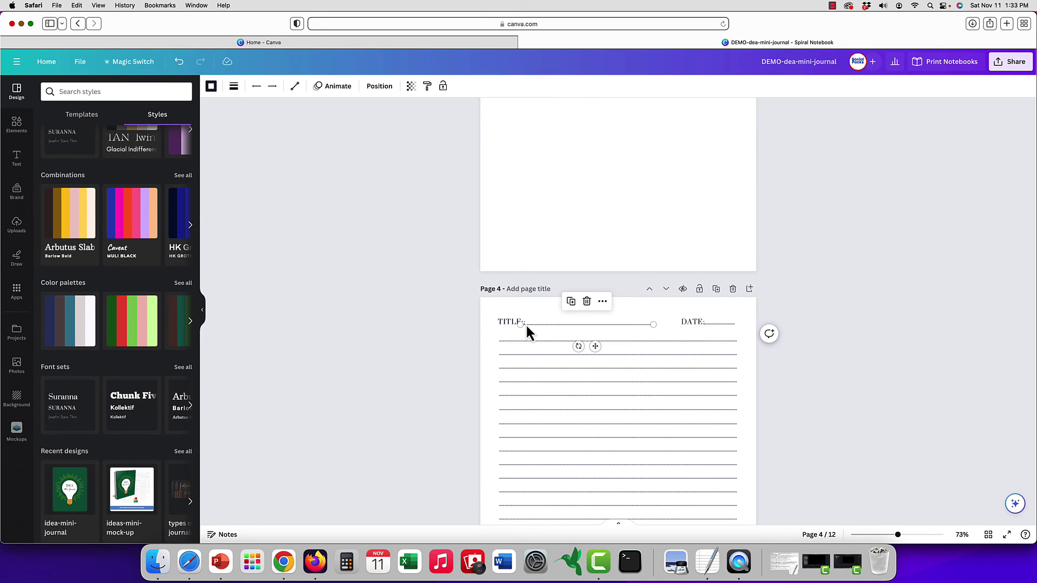
{"action": "scroll", "coordinate": [526, 323], "scroll_direction": "down", "scroll_amount": 1}
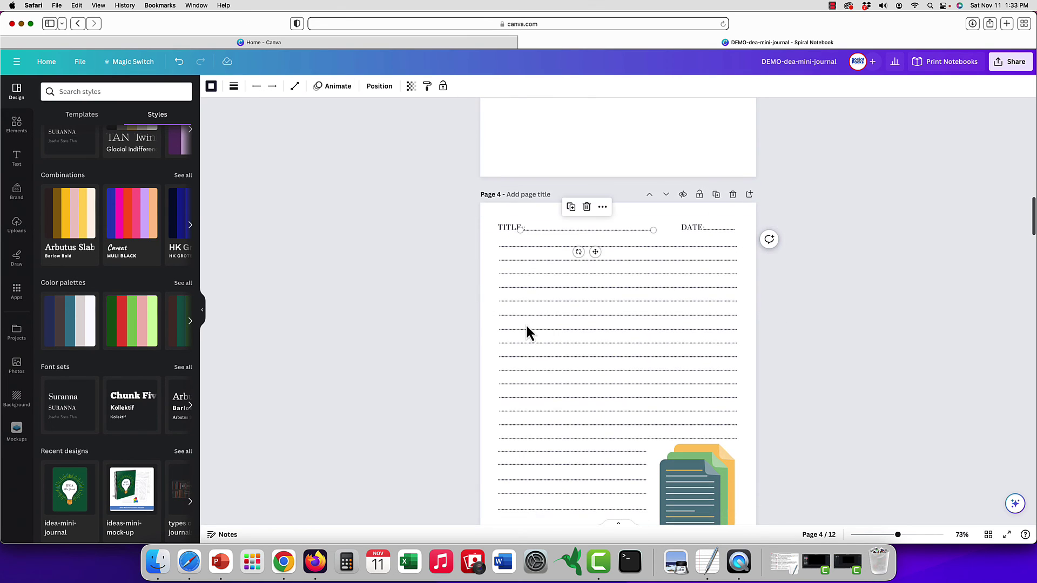
{"action": "scroll", "coordinate": [528, 327], "scroll_direction": "up", "scroll_amount": 6}
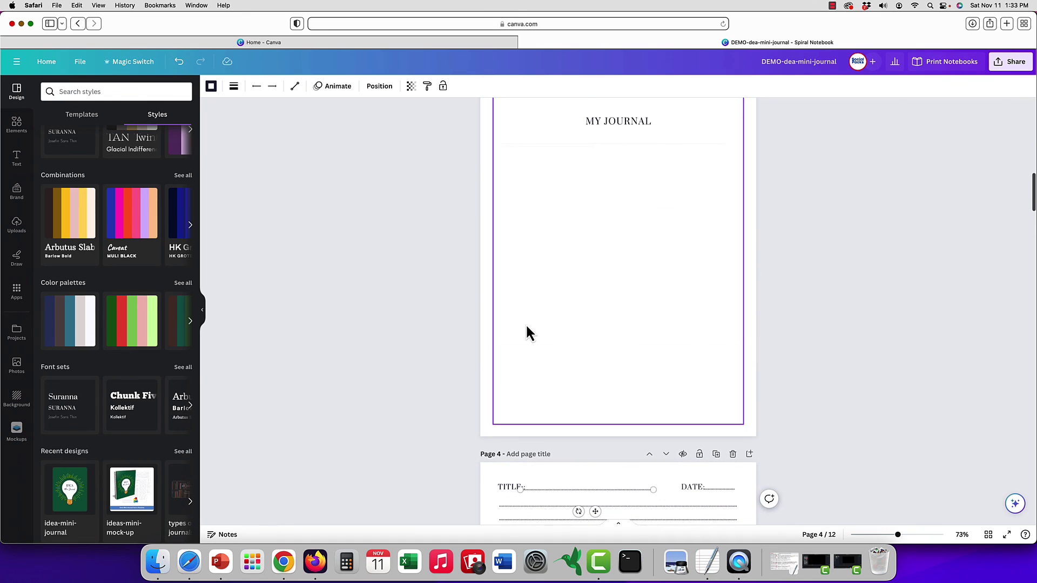
{"action": "scroll", "coordinate": [527, 327], "scroll_direction": "down", "scroll_amount": 4}
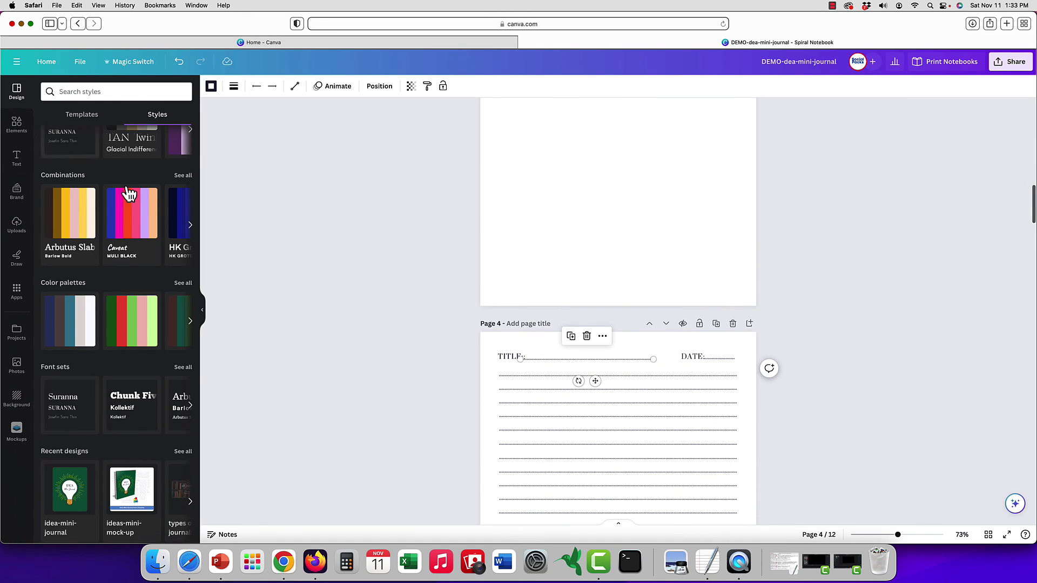
{"action": "scroll", "coordinate": [643, 248], "scroll_direction": "up", "scroll_amount": 10}
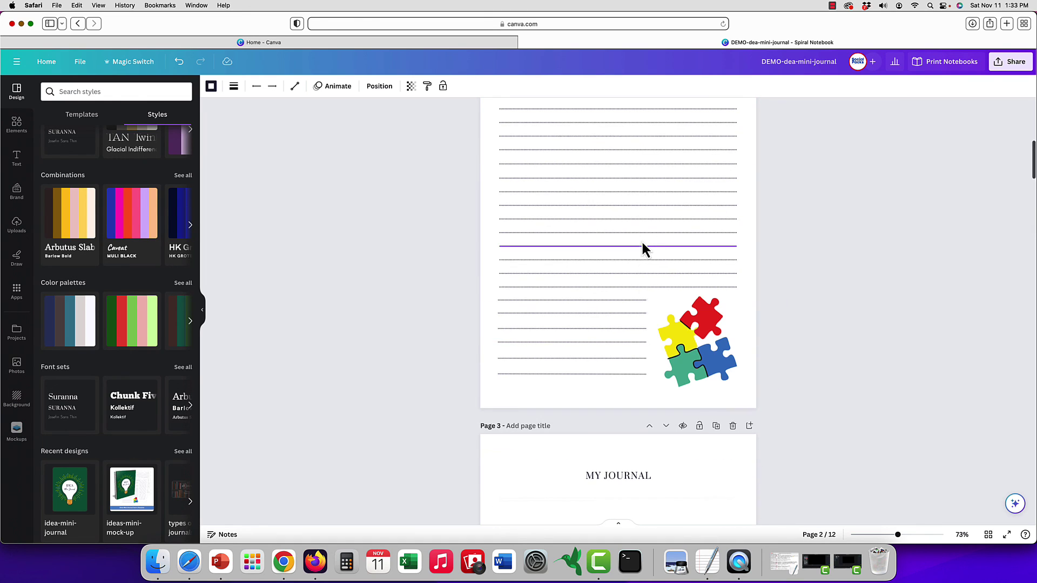
{"action": "scroll", "coordinate": [642, 243], "scroll_direction": "up", "scroll_amount": 10}
{"action": "scroll", "coordinate": [641, 240], "scroll_direction": "up", "scroll_amount": 2}
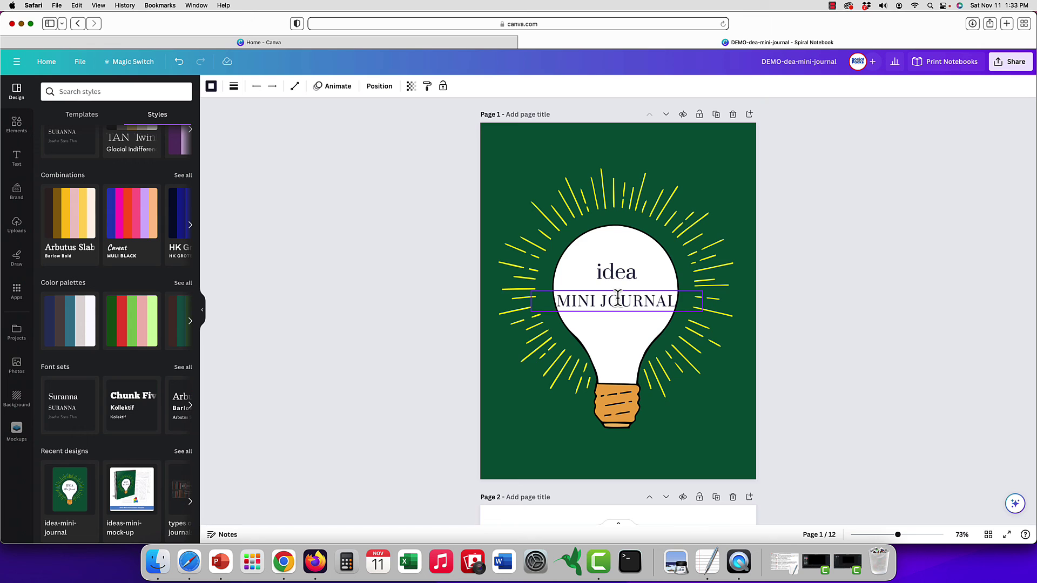
{"action": "scroll", "coordinate": [617, 297], "scroll_direction": "down", "scroll_amount": 10}
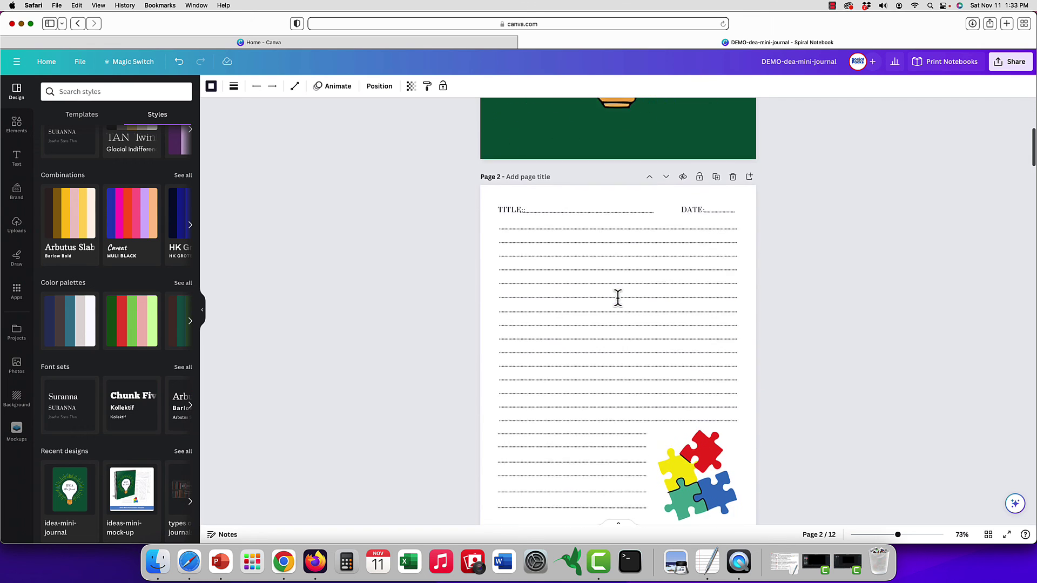
- Apply the Suranna font set to the lined page 2 so its TITLE and DATE labels match
{"action": "left_click", "coordinate": [612, 183]}
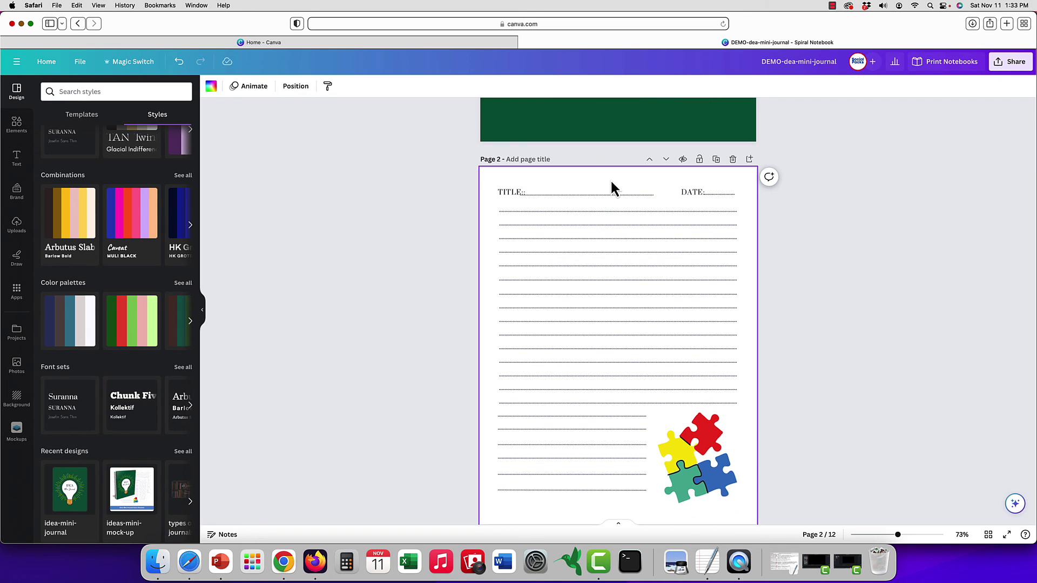
{"action": "scroll", "coordinate": [608, 174], "scroll_direction": "up", "scroll_amount": 6}
{"action": "scroll", "coordinate": [608, 174], "scroll_direction": "down", "scroll_amount": 2}
{"action": "scroll", "coordinate": [589, 421], "scroll_direction": "down", "scroll_amount": 2}
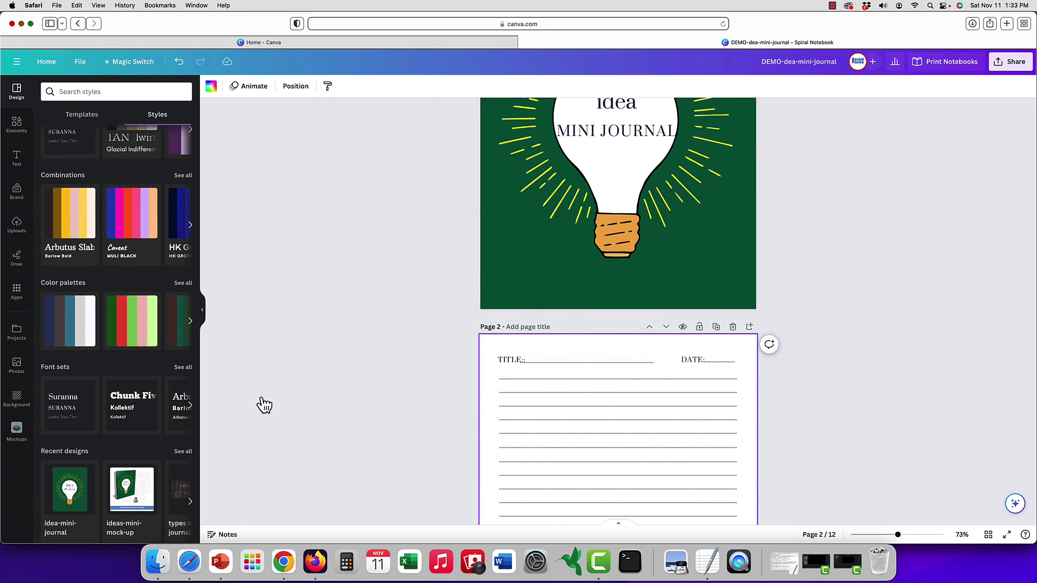
{"action": "left_click", "coordinate": [63, 405]}
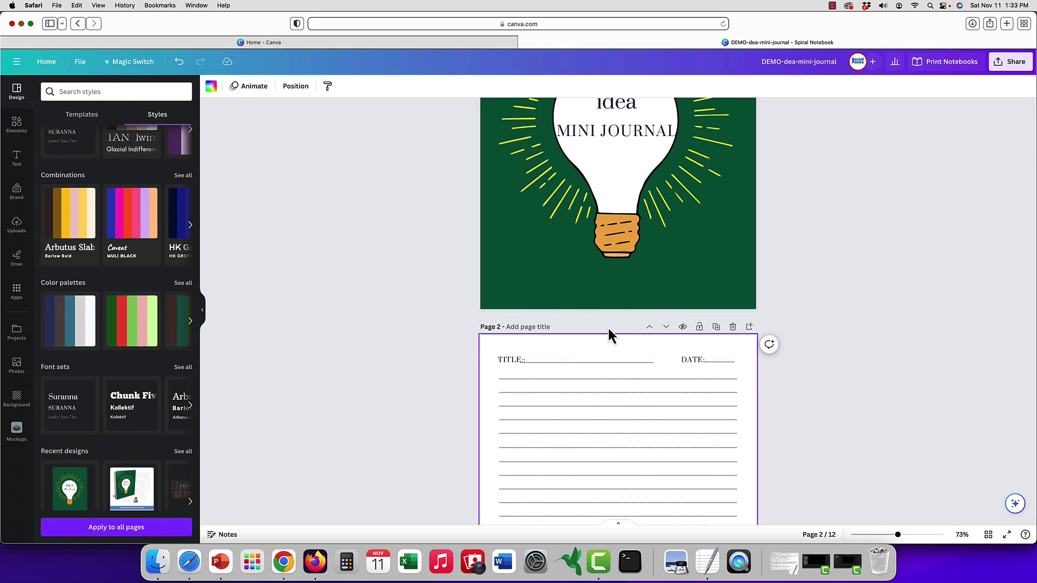
{"action": "scroll", "coordinate": [609, 335], "scroll_direction": "up", "scroll_amount": 1}
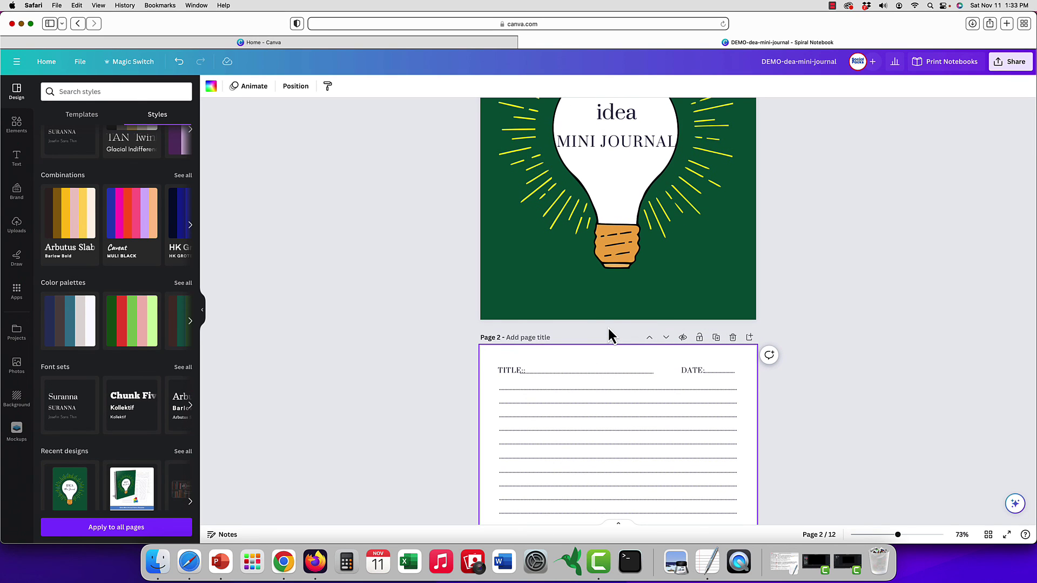